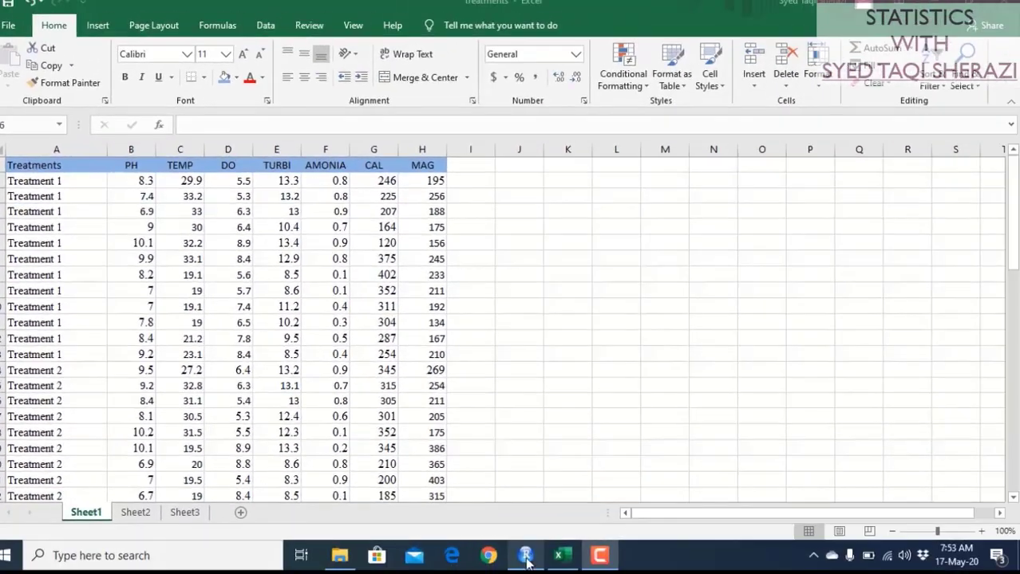
Step: Switch to RStudio and import the Excel file treatments from the Desktop as a dataset
left_click(525, 558)
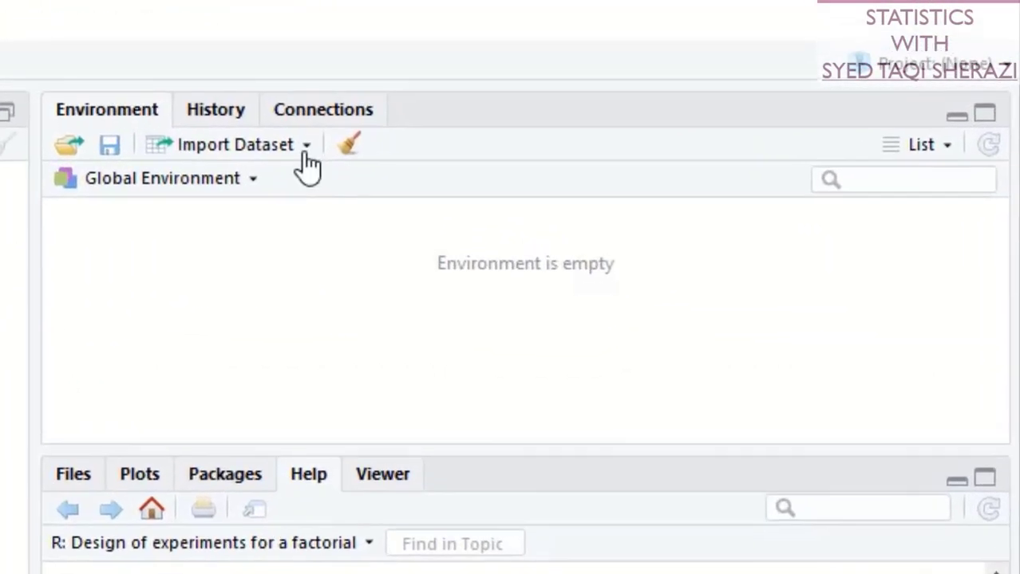
left_click(306, 146)
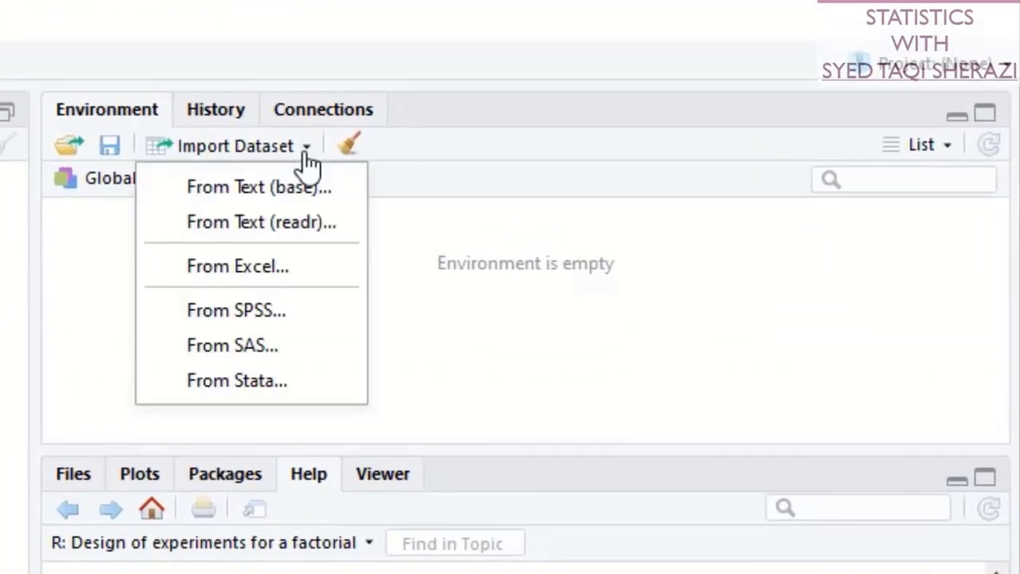
left_click(271, 269)
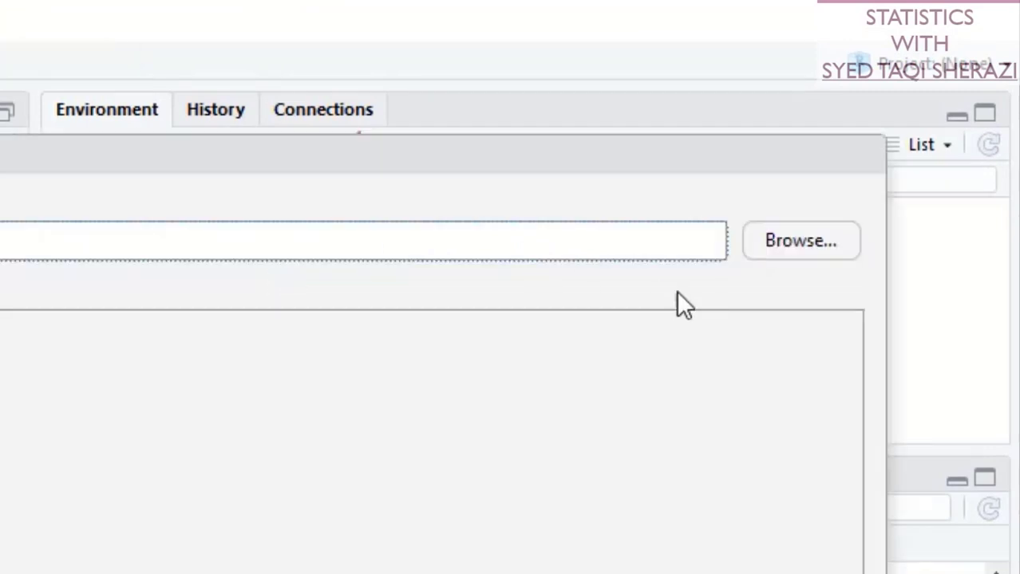
left_click(800, 245)
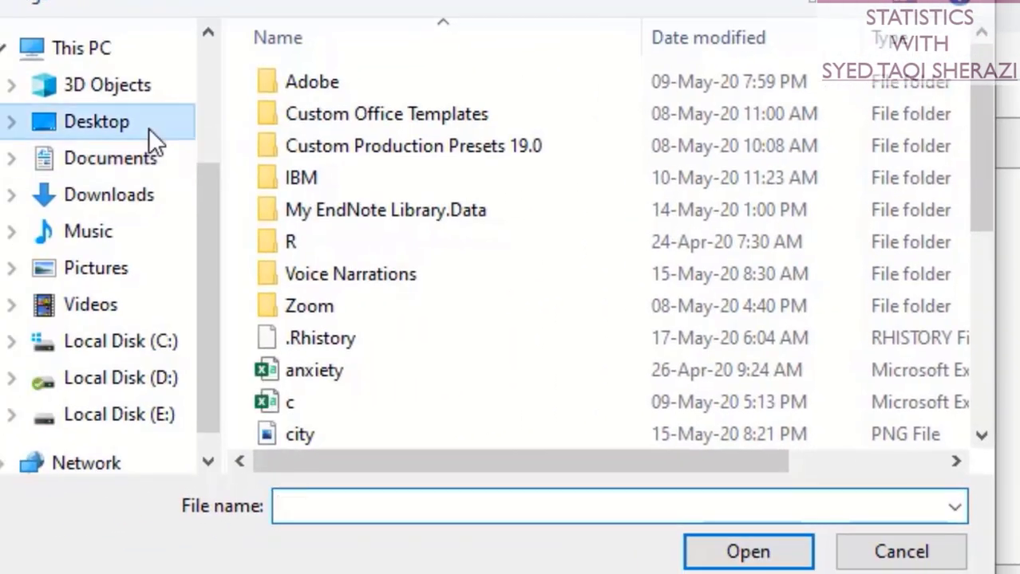
left_click(148, 127)
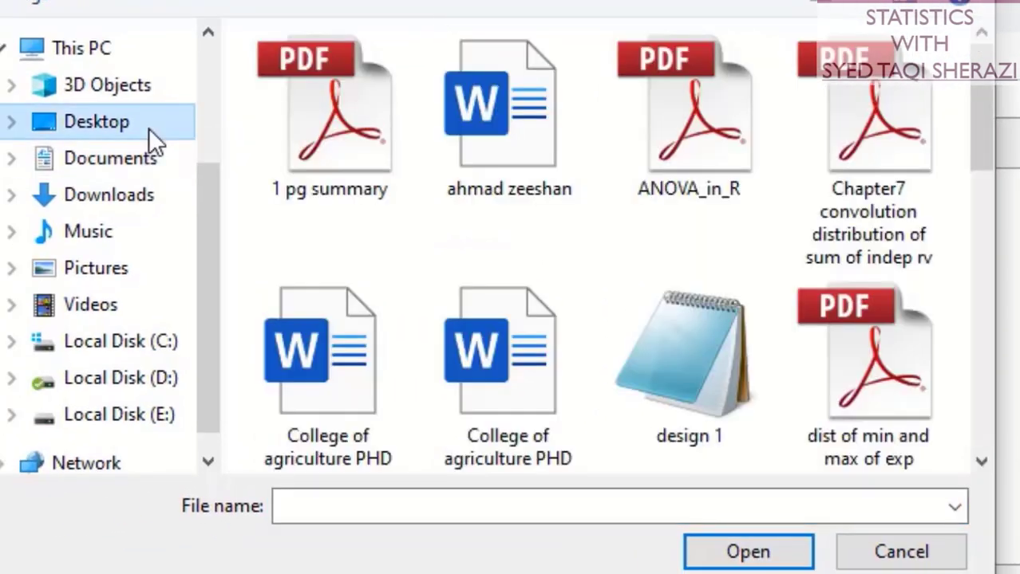
left_click(494, 189)
key("t")
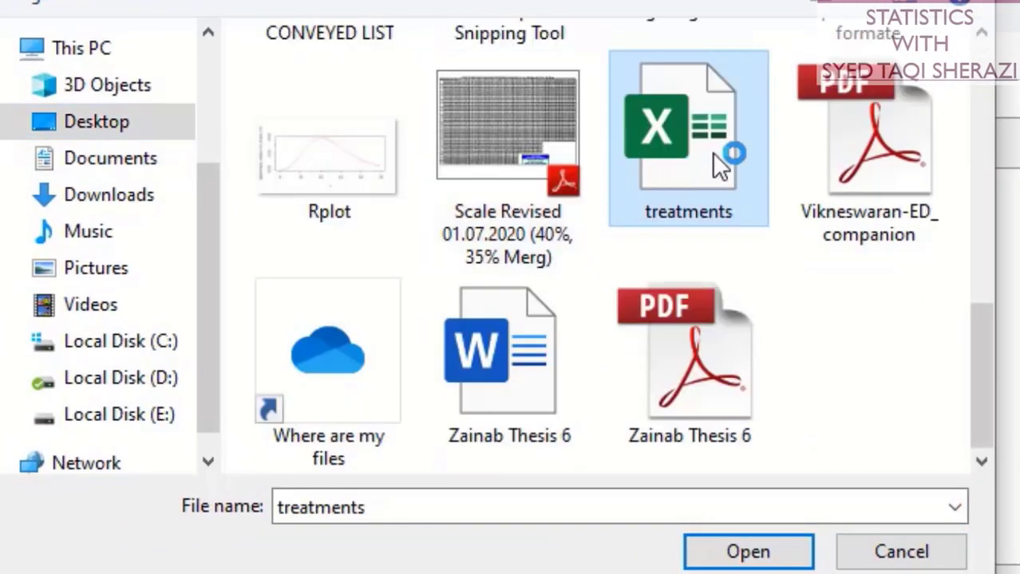
double_click(711, 153)
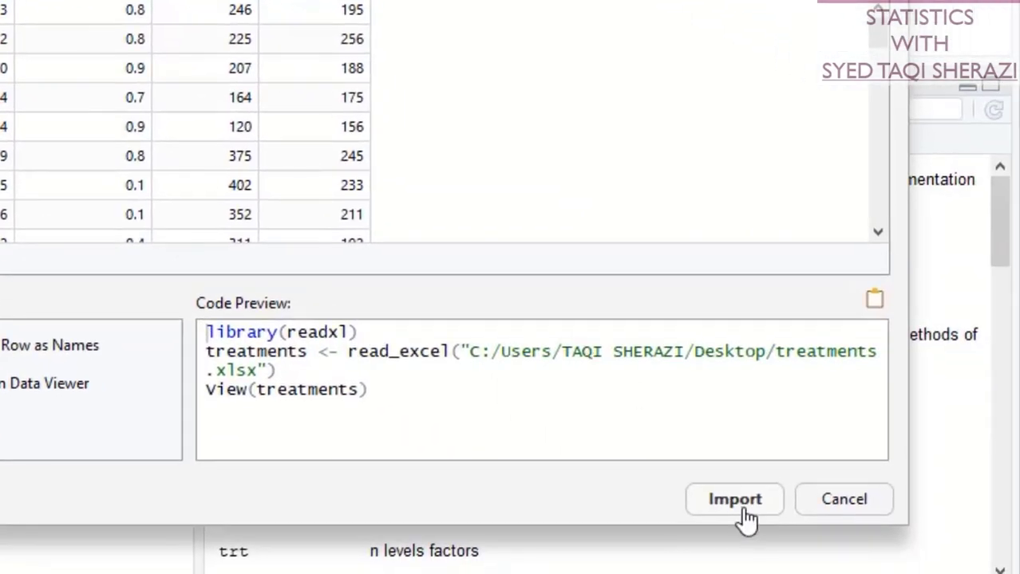
left_click(744, 515)
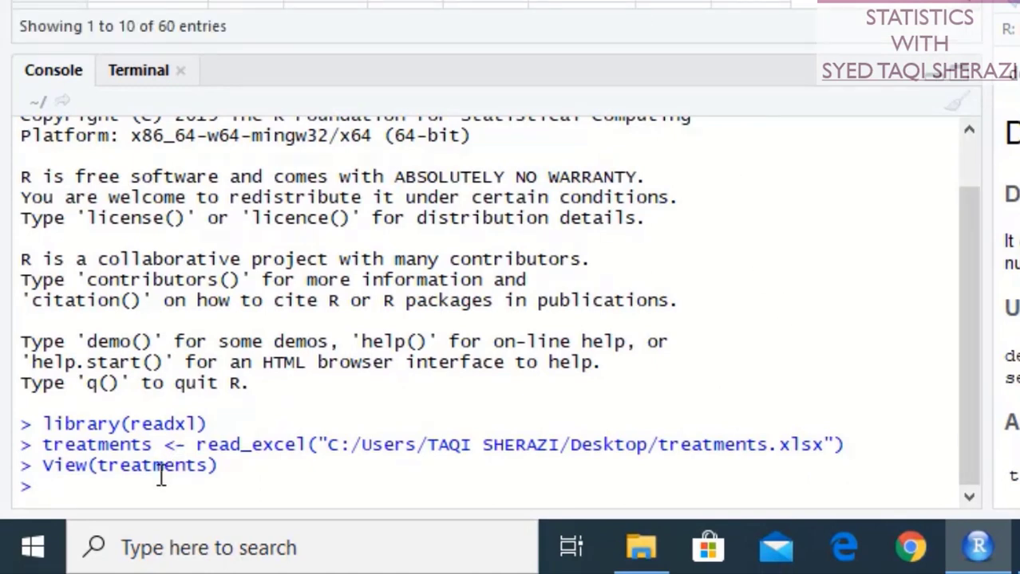
Step: Run attach(treatments) in the console to make the dataset's columns accessible by name
type("atta")
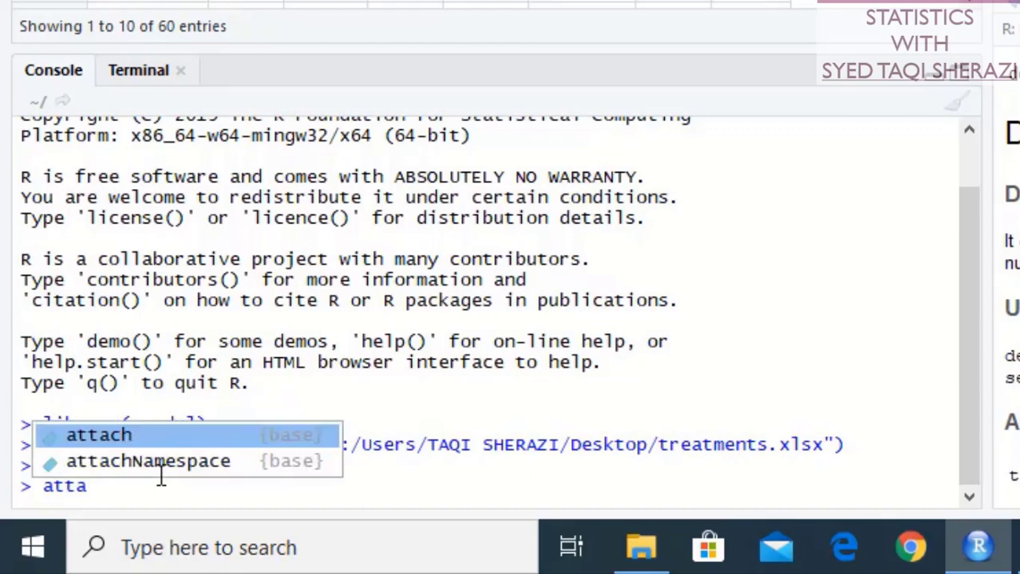
type("ch")
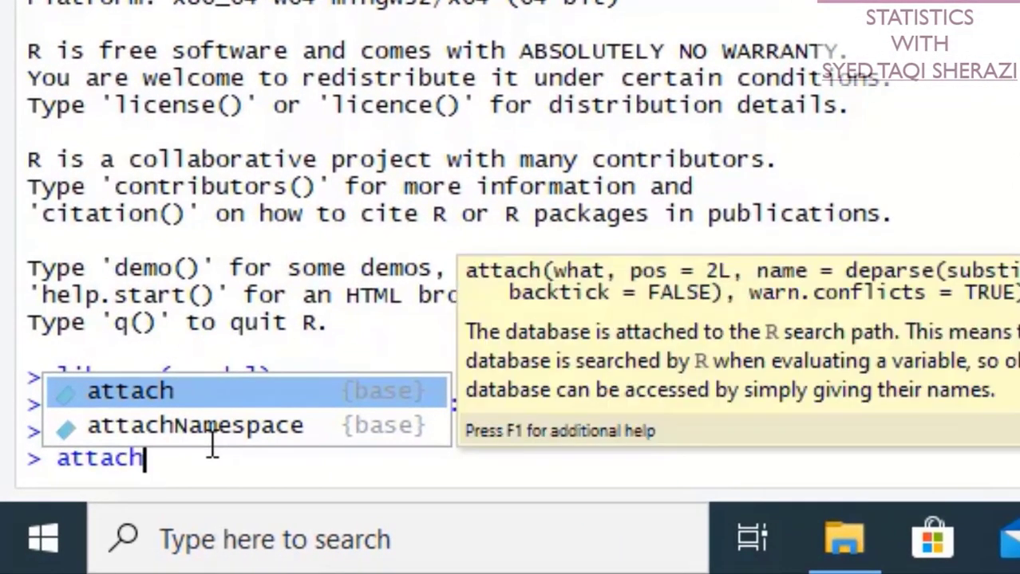
type("()")
key("Left")
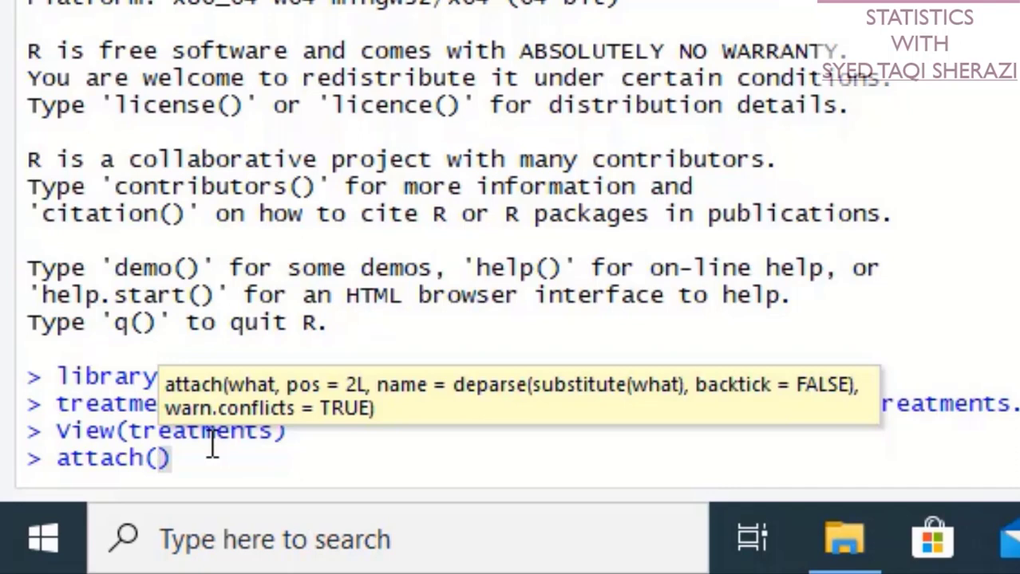
type("treat")
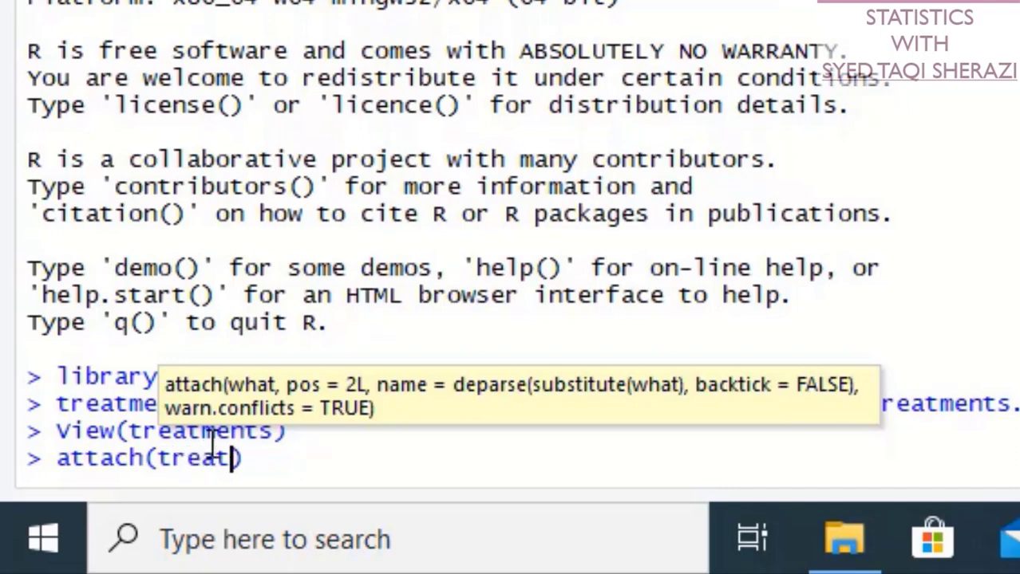
key("Tab")
key("Return")
key("Return")
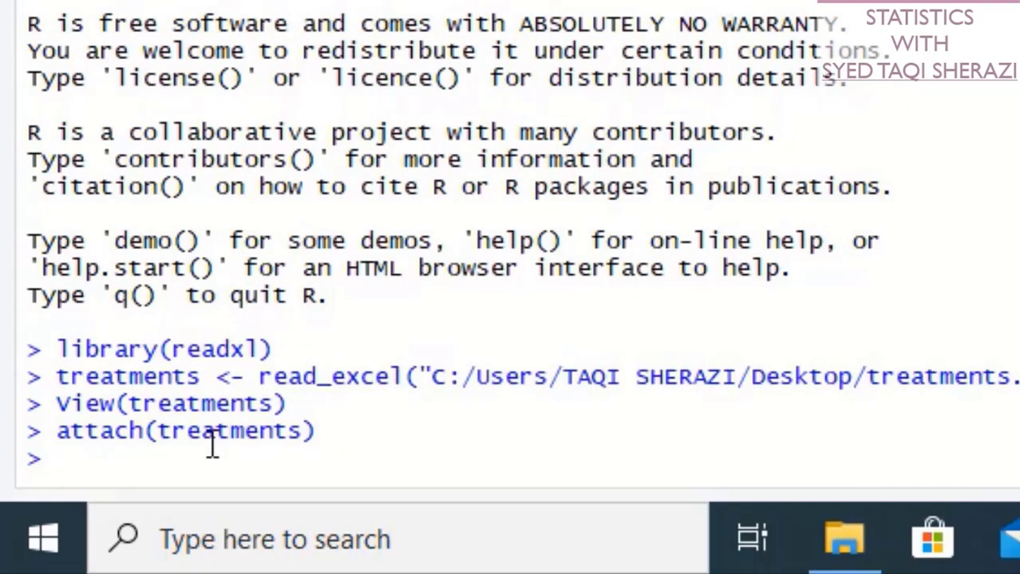
Step: Start an aggregate() call in the console and assign it to ag, without running it
type("aggre")
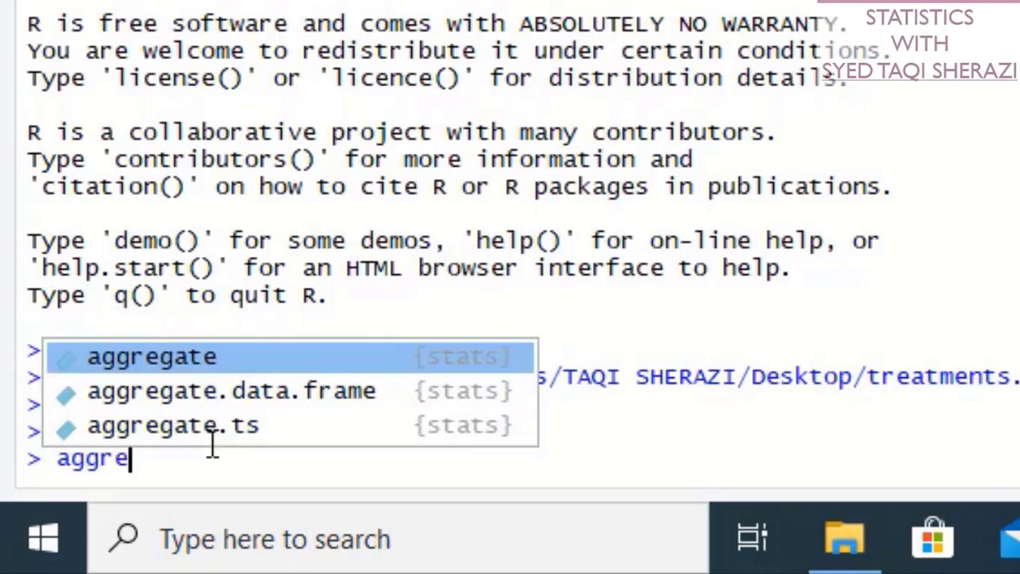
key("Tab")
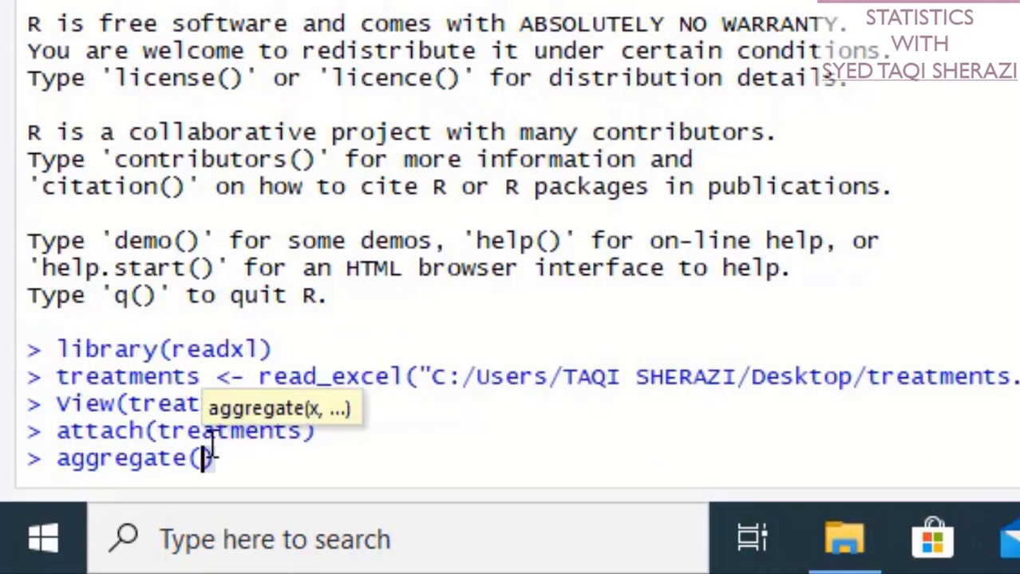
key("Left")
key("Left")
key("Left")
key("Left")
key("Left")
key("Left")
key("Left")
key("Left")
key("Left")
key("Left")
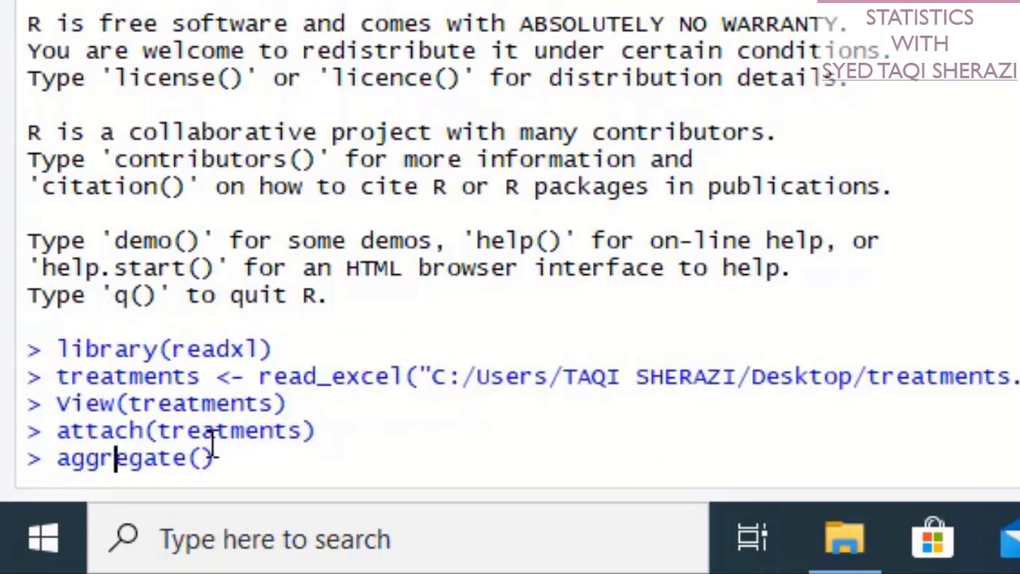
type("ag")
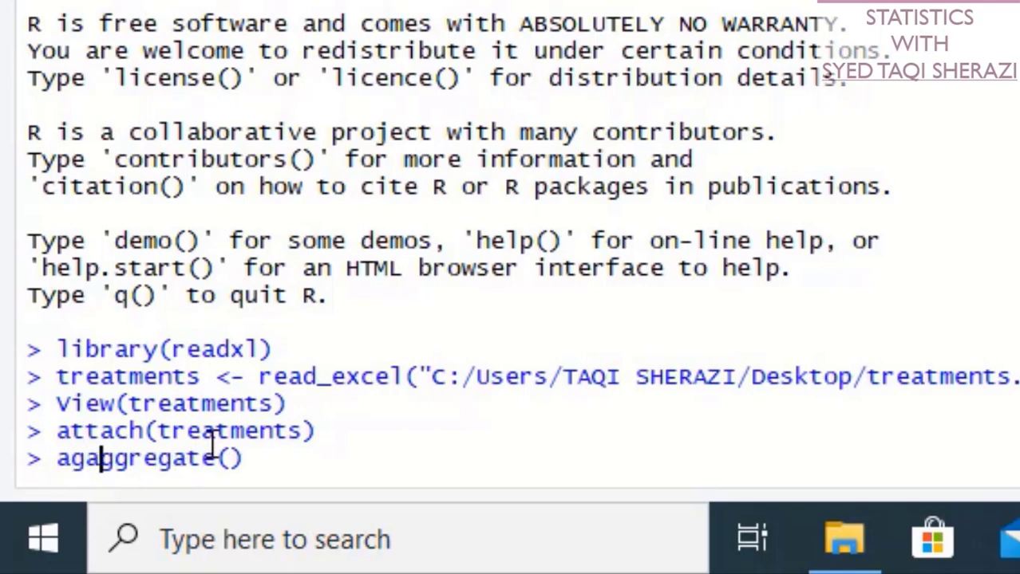
type("=")
key("Right")
key("Right")
key("Right")
key("Right")
key("Right")
key("Right")
key("Right")
key("Right")
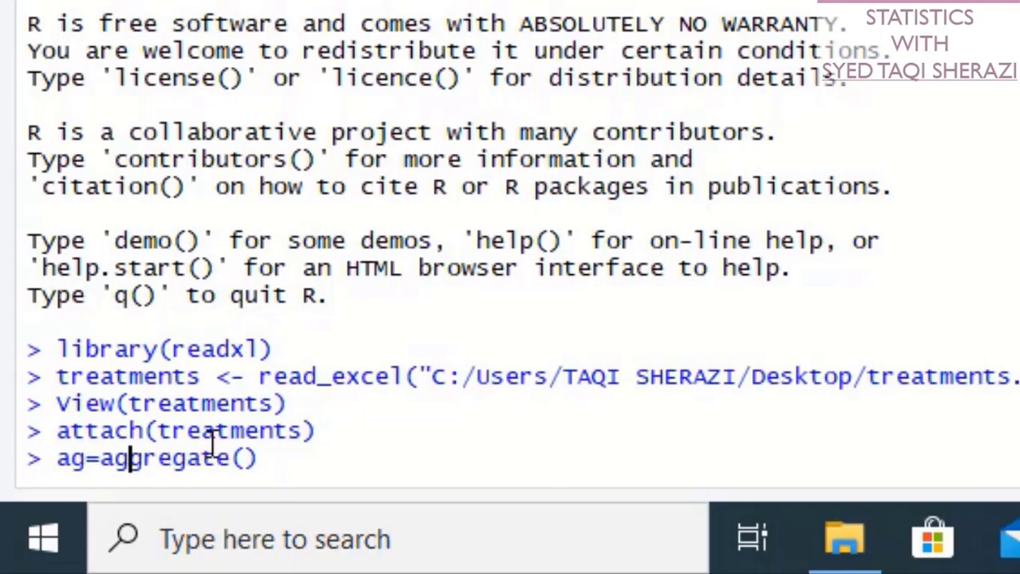
key("Right")
key("Right")
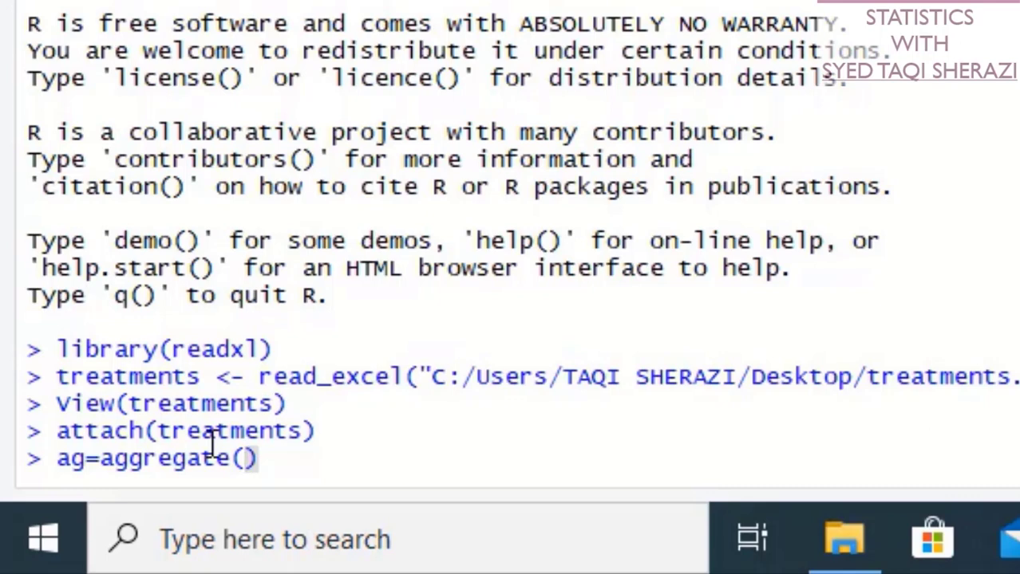
Step: Enter treatments[,2:7] as the data argument inside the aggregate() parentheses
type("treat")
key("Tab")
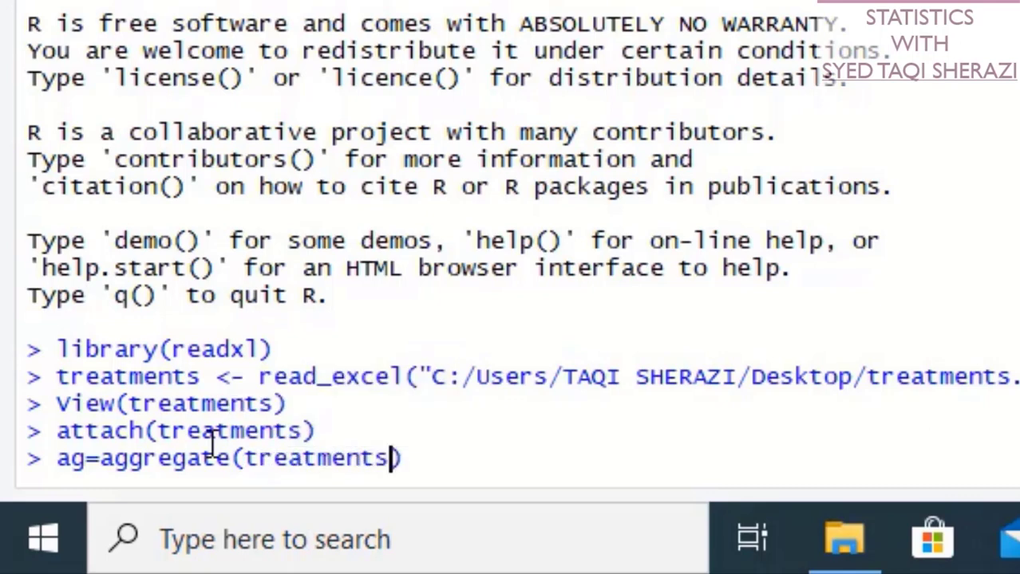
type("[")
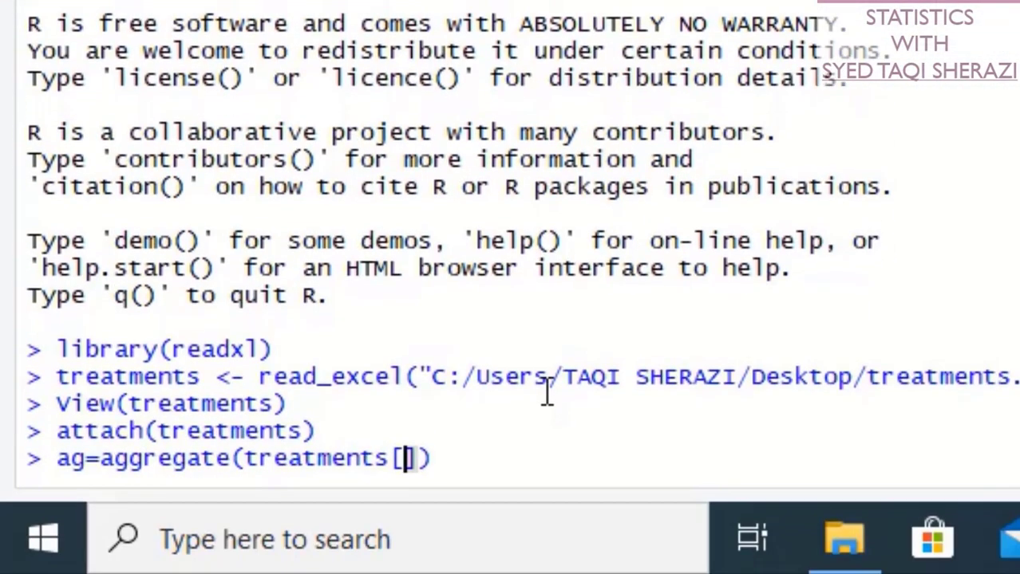
type(",")
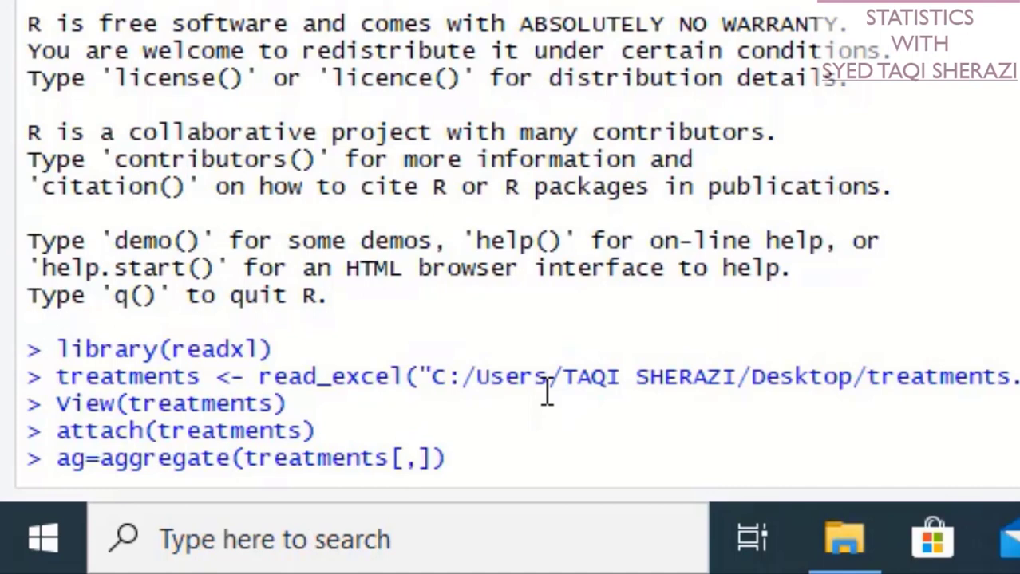
type("2:")
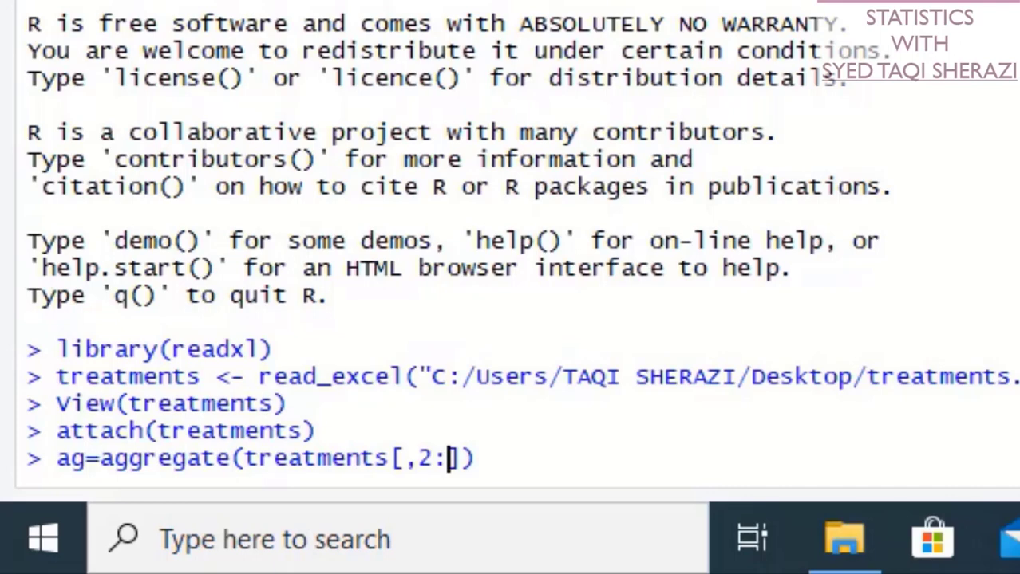
type("7")
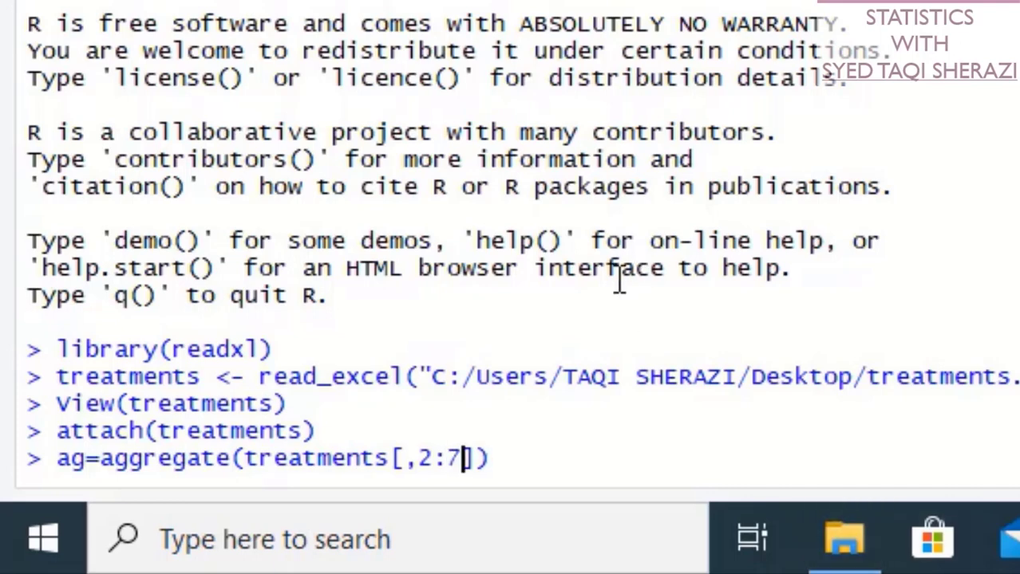
Step: Add by=list(Treatments) as the grouping argument after the column selection in the aggregate() call
left_click(478, 463)
type(",by=list")
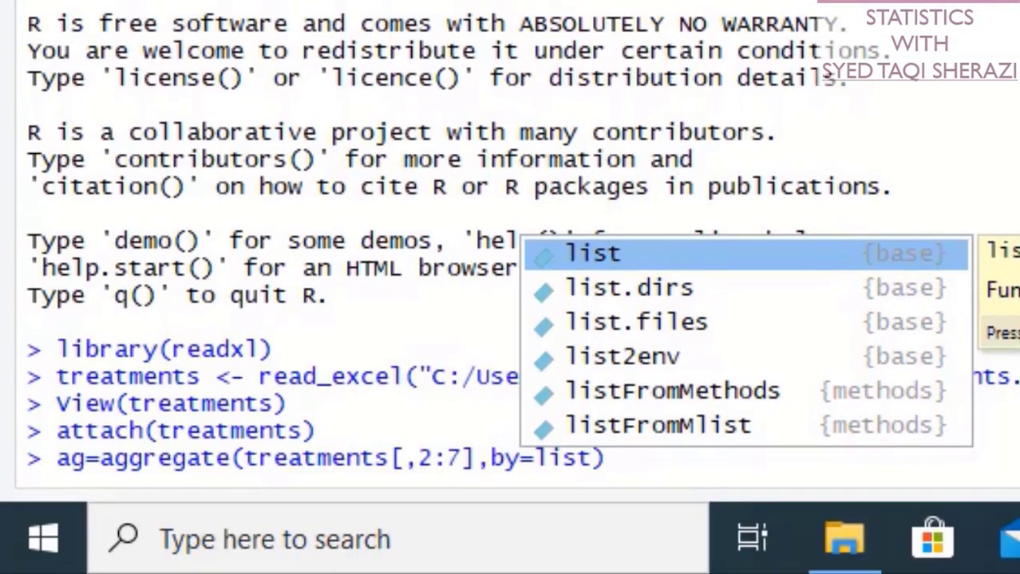
type("(")
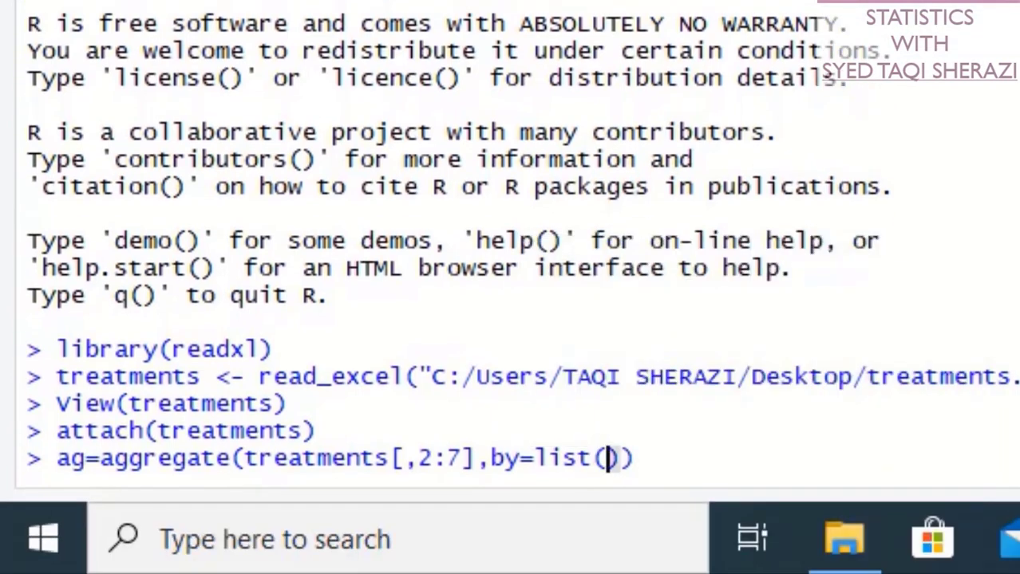
type("Tre")
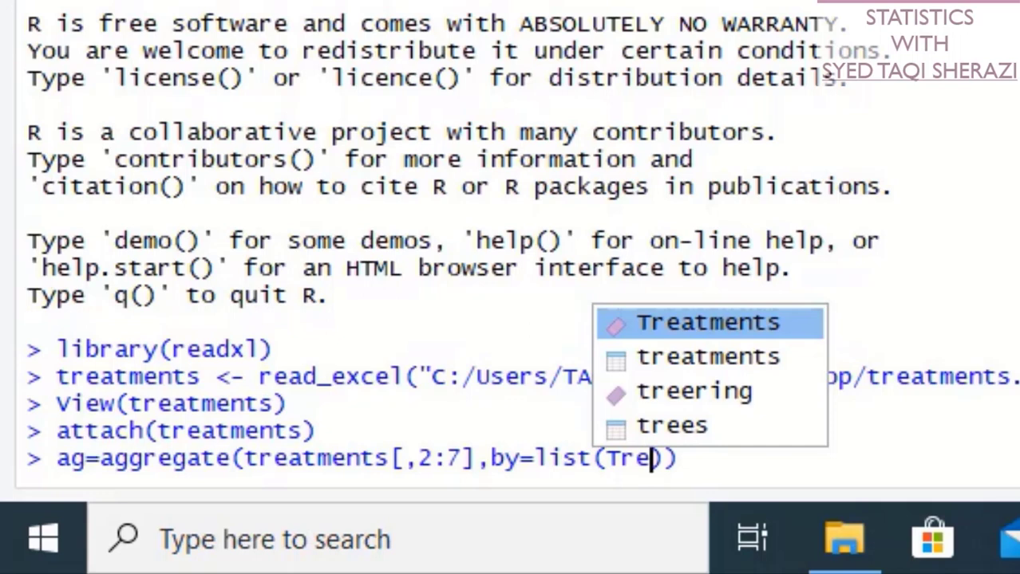
key("Return")
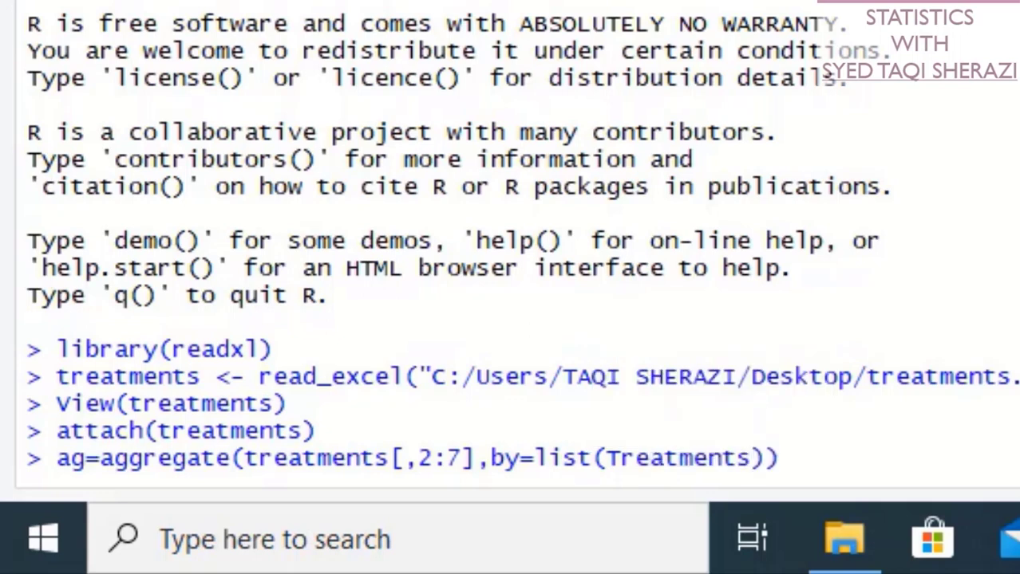
key("Right")
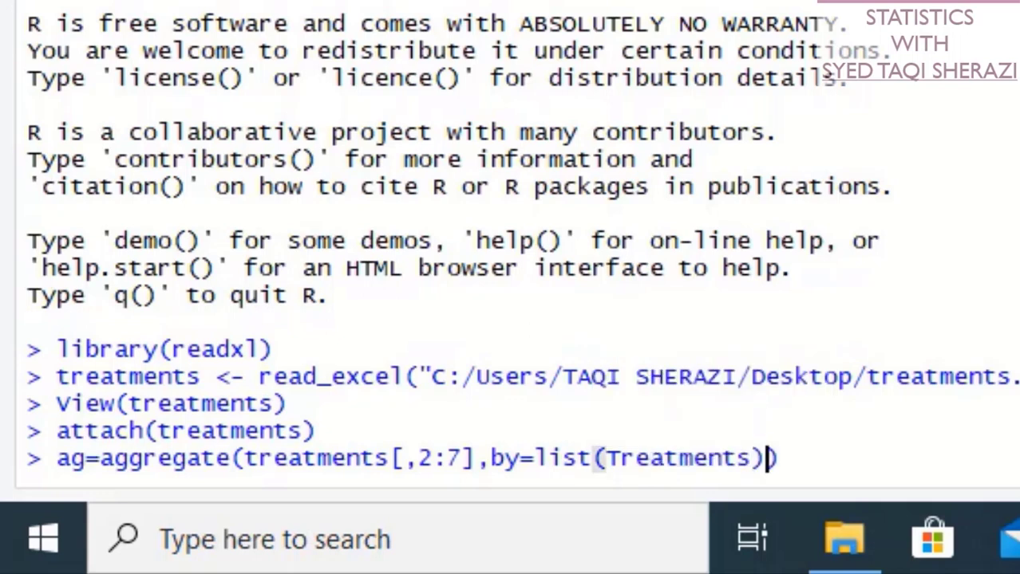
Step: Add function(x) as the next argument after by=list(Treatments) in the aggregate() call
type(", ")
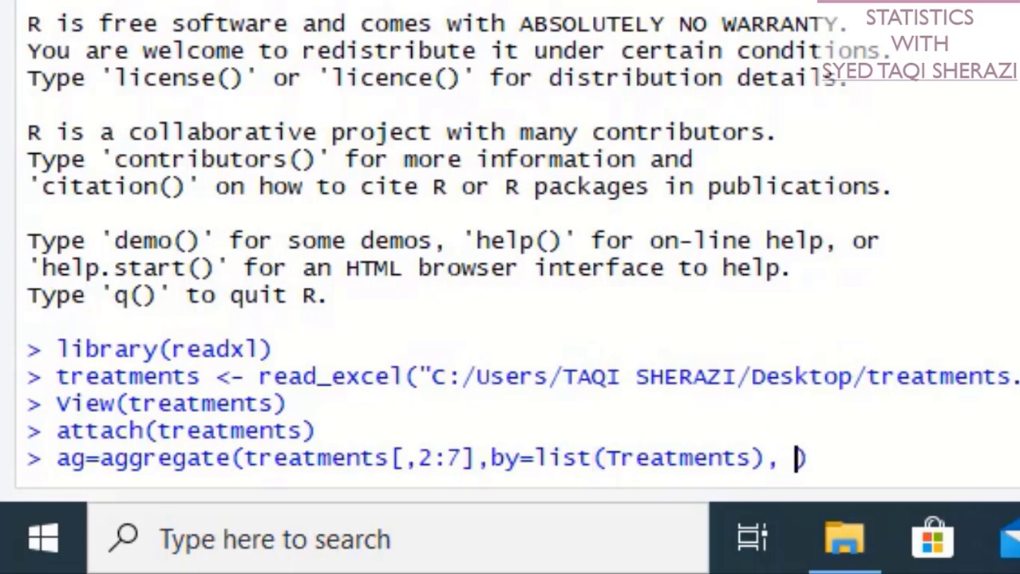
type("fuc")
key("BackSpace")
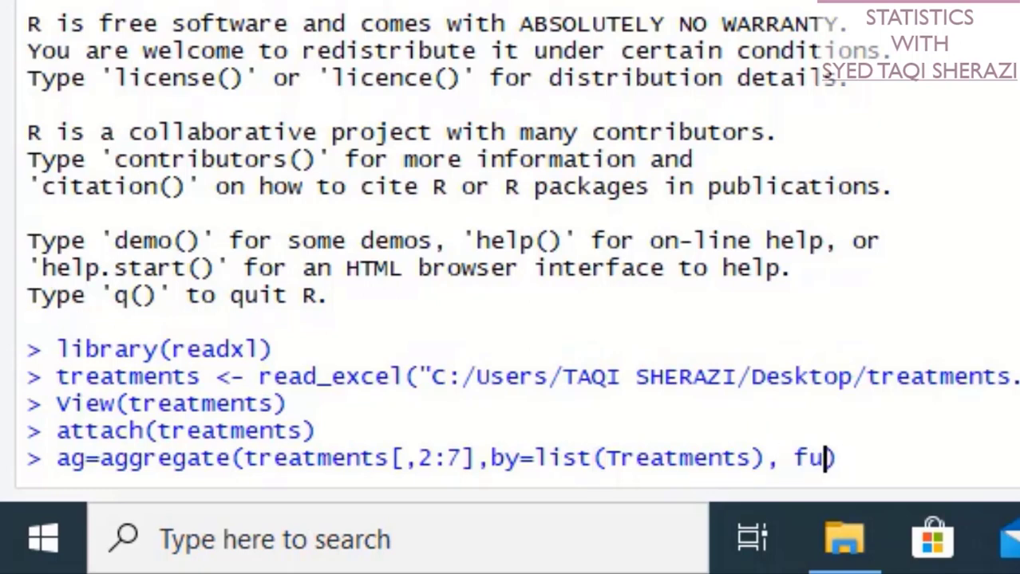
type("nc")
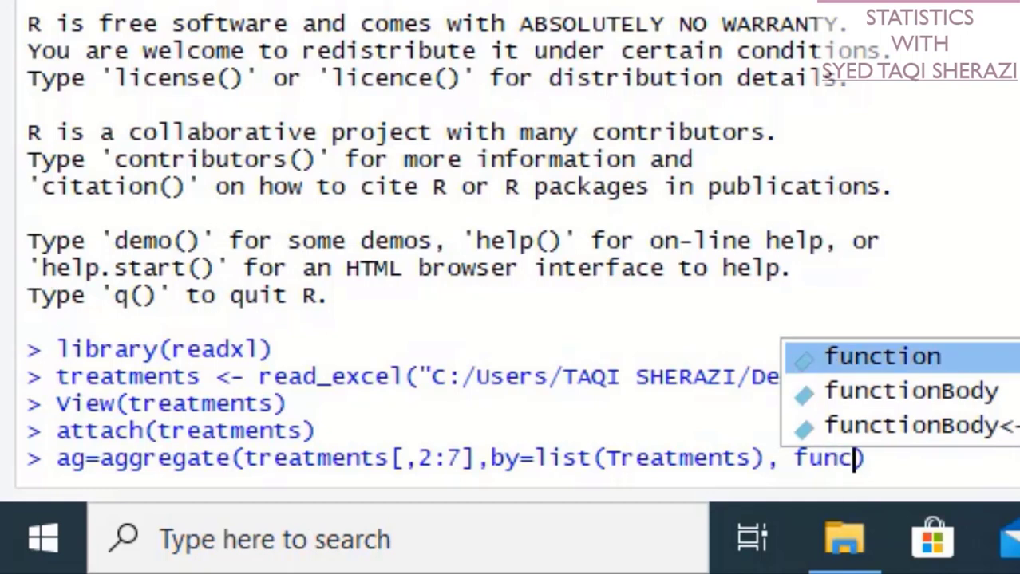
key("Tab")
type("x) ")
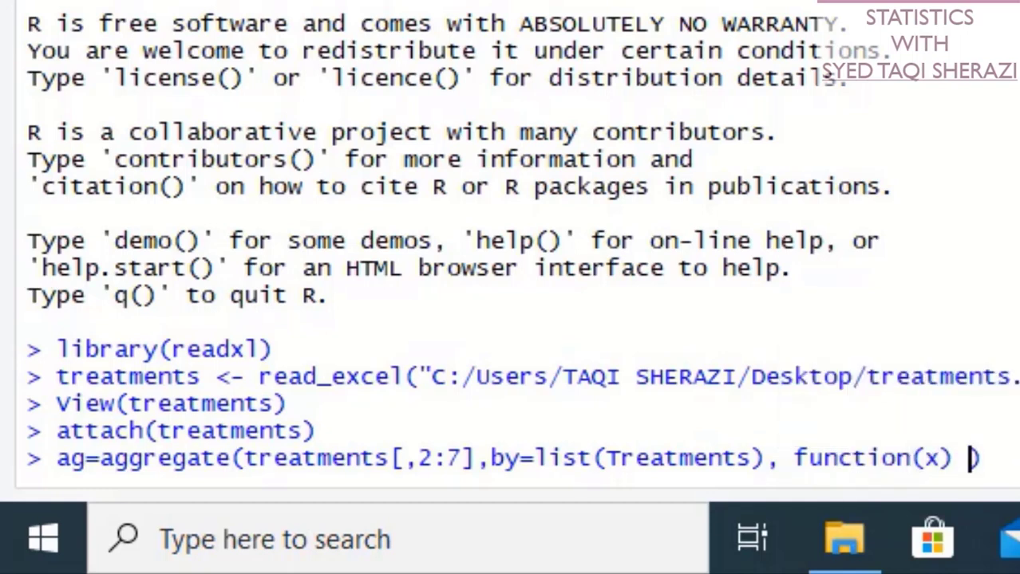
Step: Start the function body as a c() vector whose first element is mean=mean(x)
type("c")
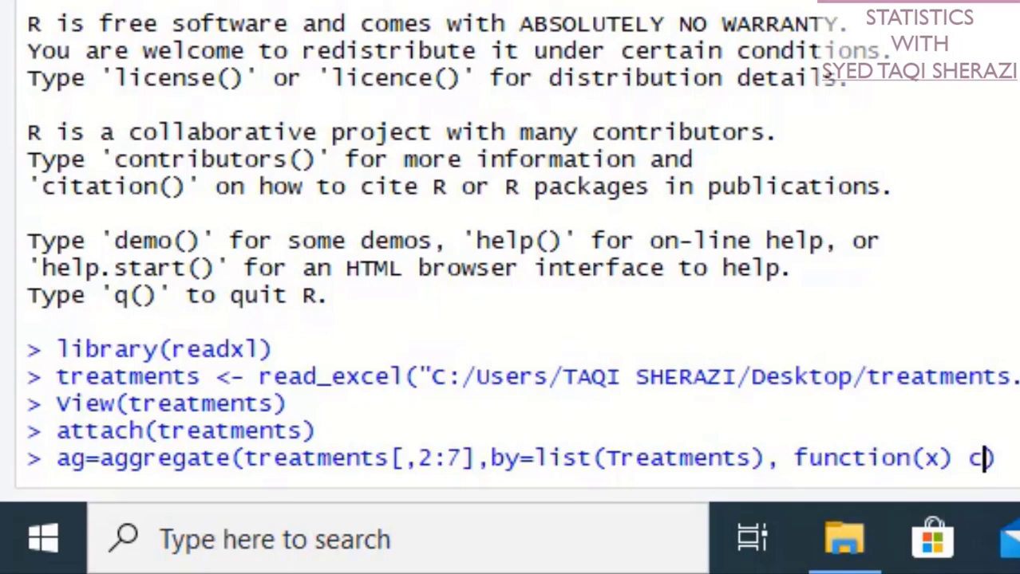
type("()")
key("Left")
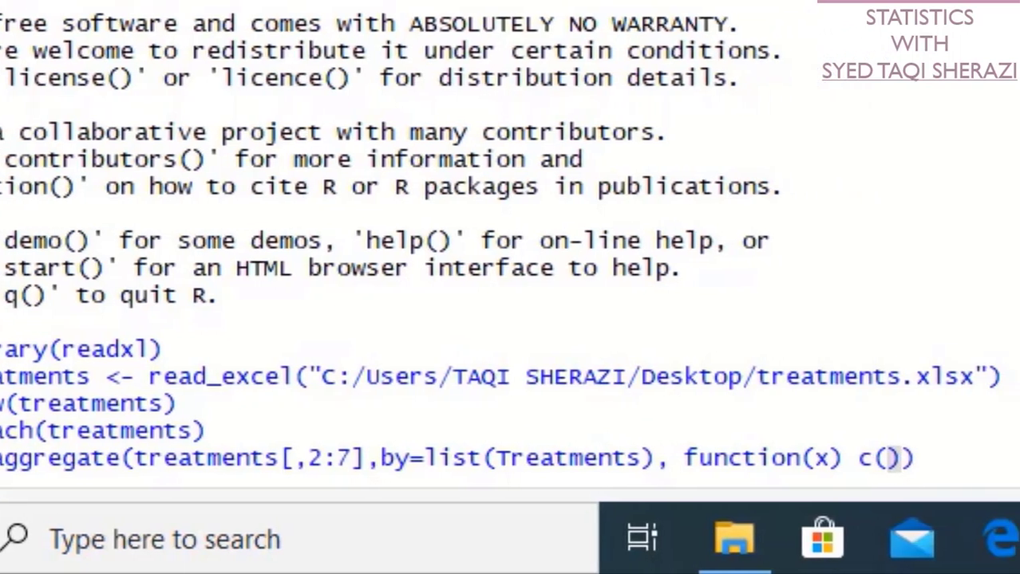
type("mean=")
type("mean")
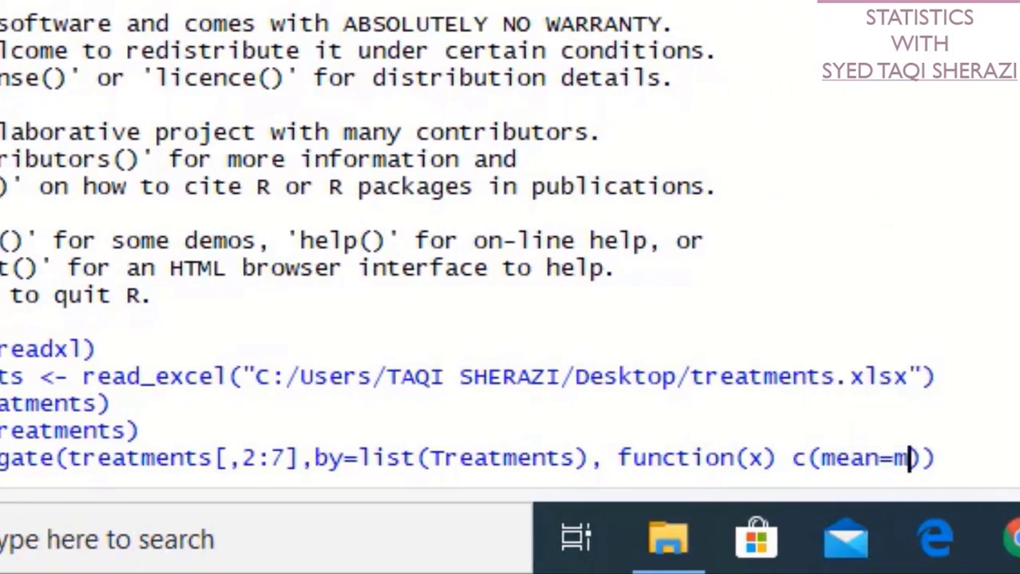
type("(x),")
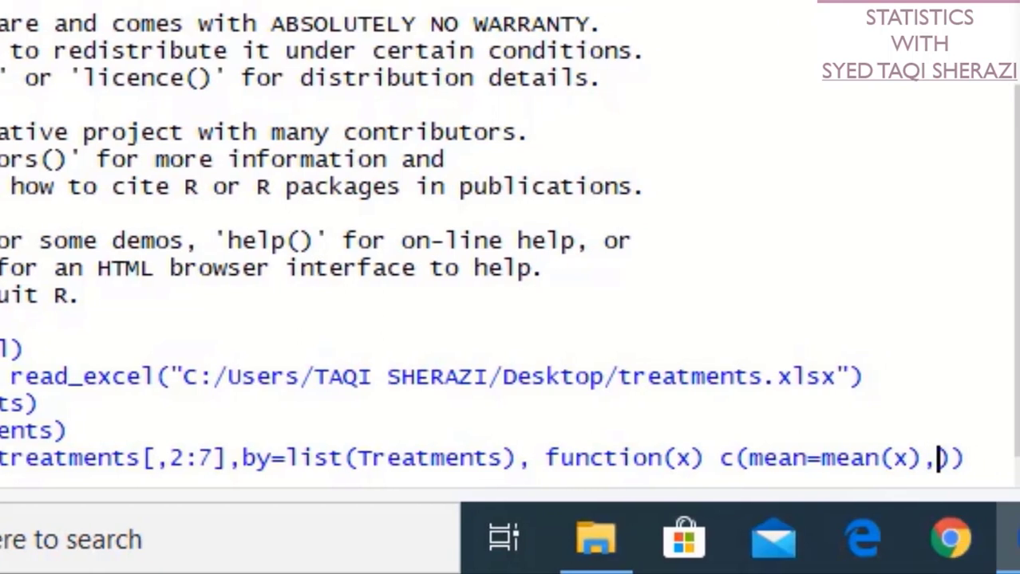
Step: Add sd=sd(x) to the c() vector, run the aggregate() call and print ag in the console
type("sd=sd")
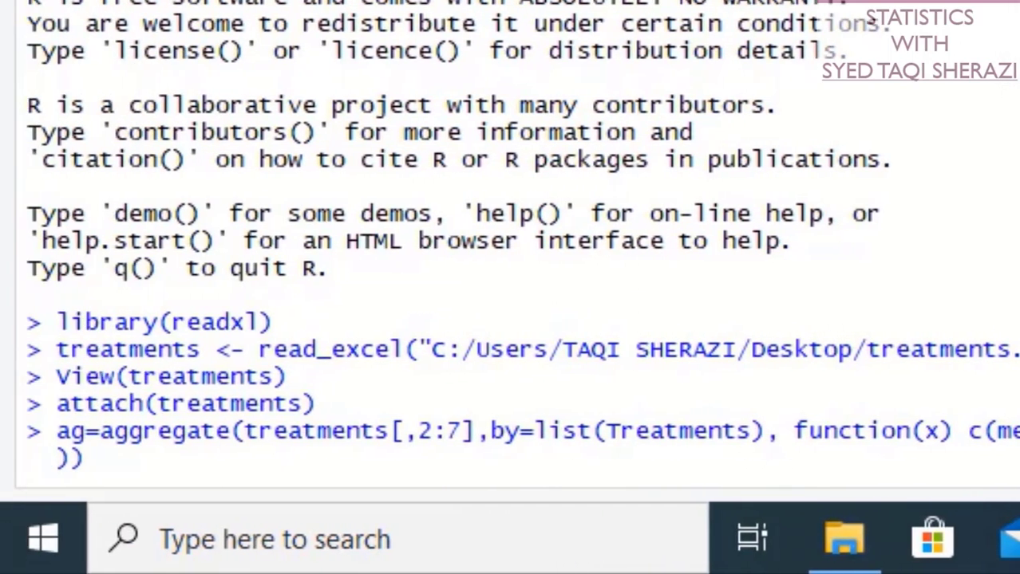
type("(x")
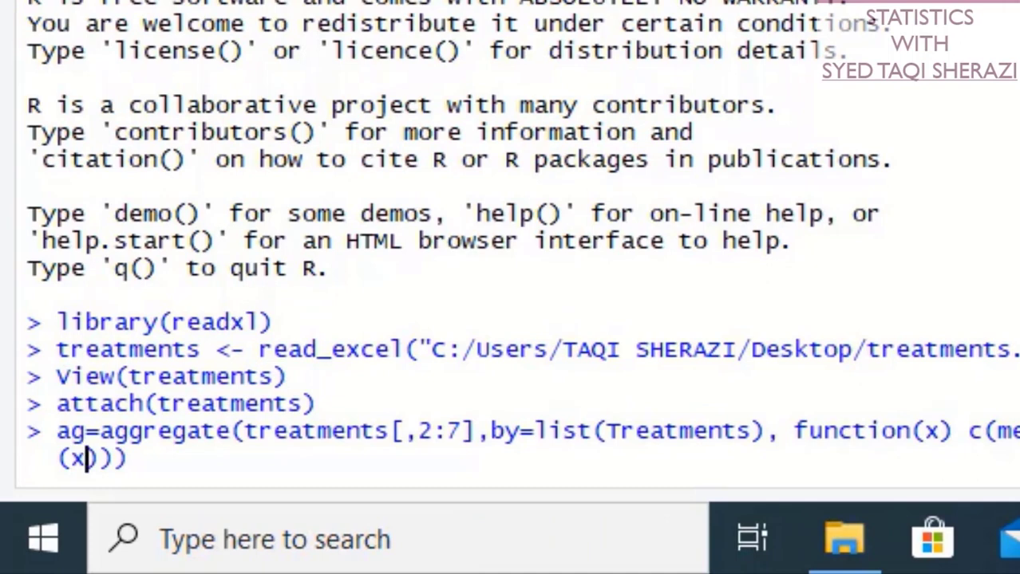
key("Return")
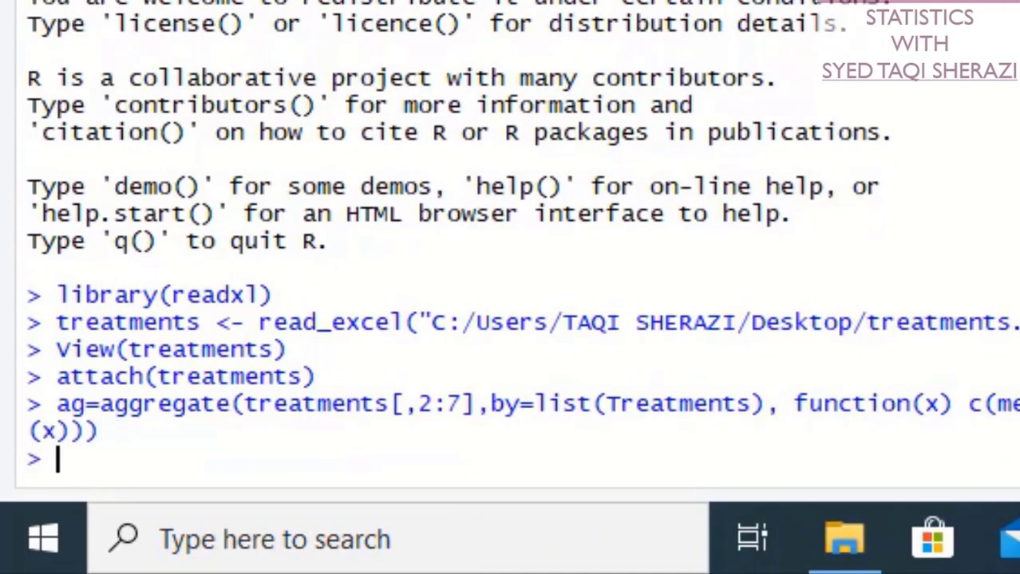
type("ag")
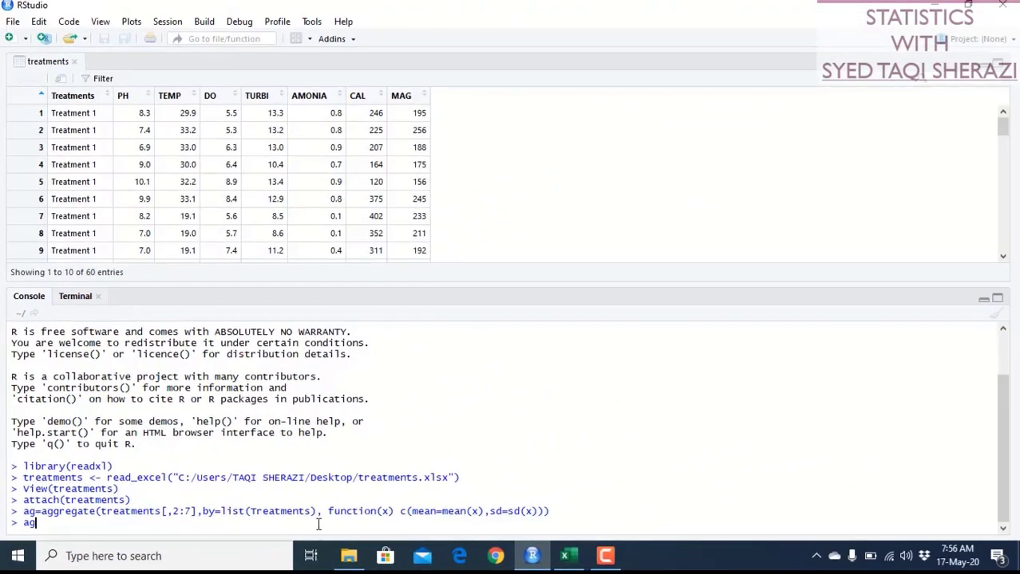
key("Return")
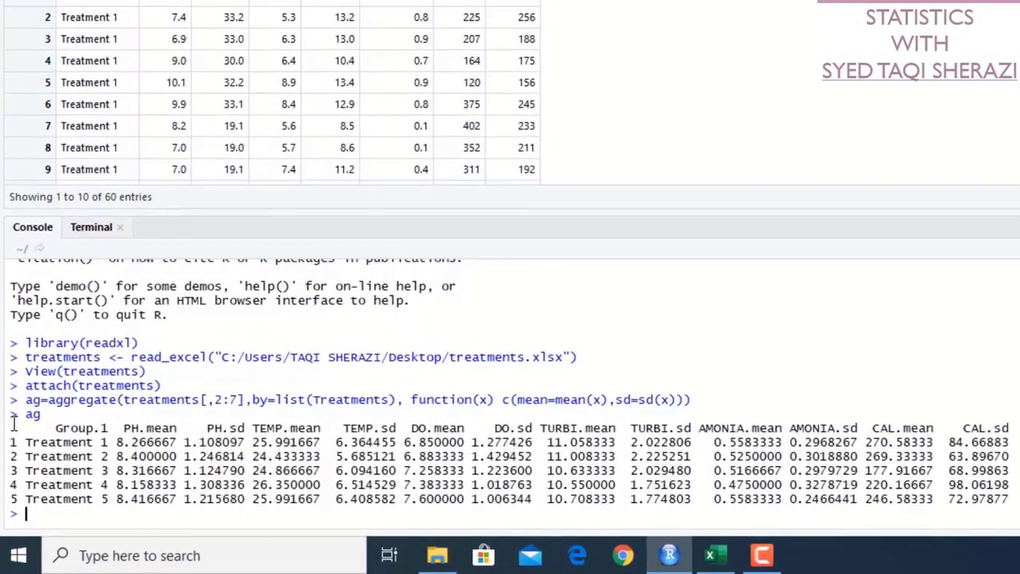
Step: Copy the printed ag summary table and paste it at cell A1 of Sheet2 in the treatments Excel workbook
left_click_drag(11, 429, 897, 511)
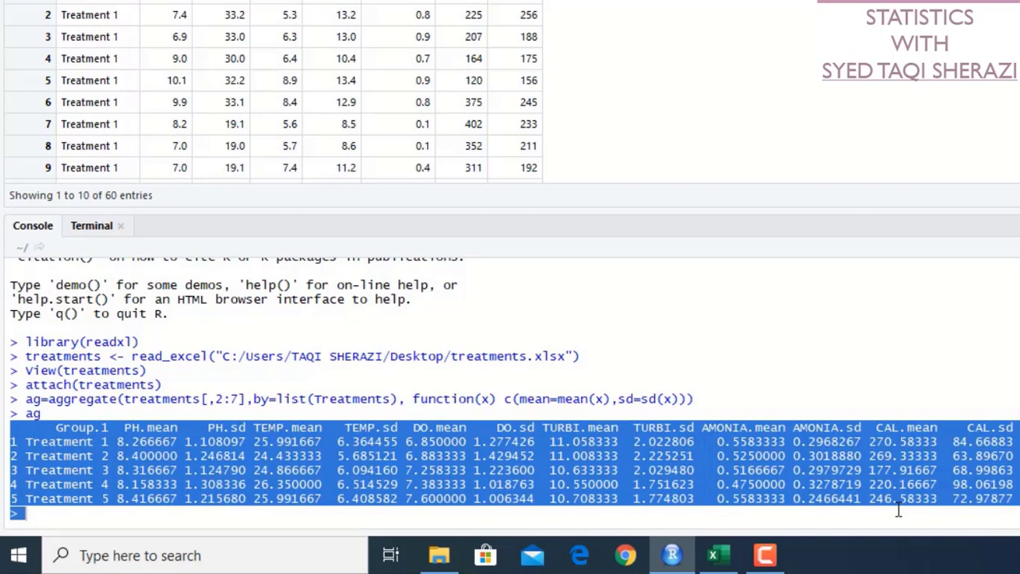
left_click(731, 561)
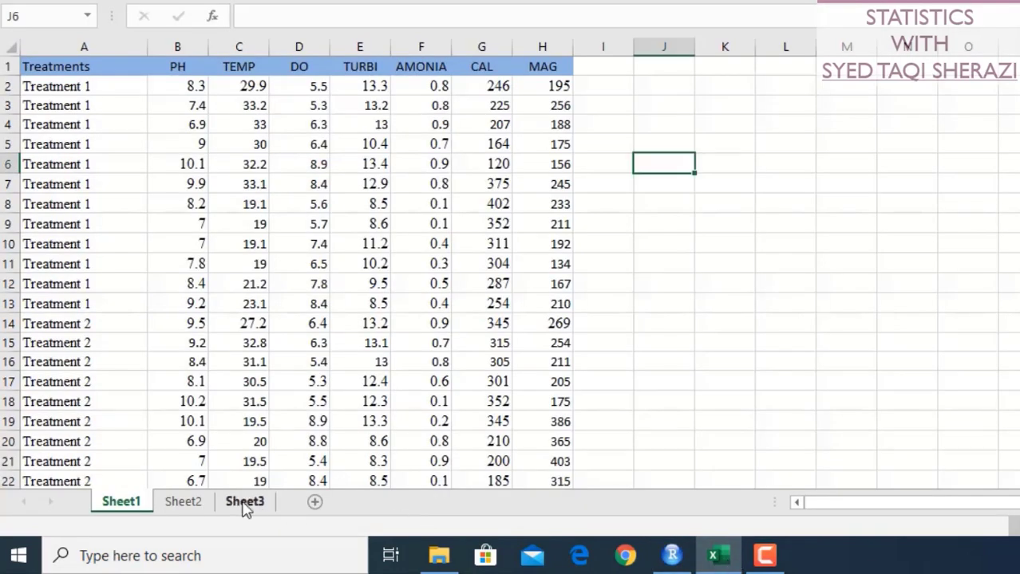
left_click(192, 503)
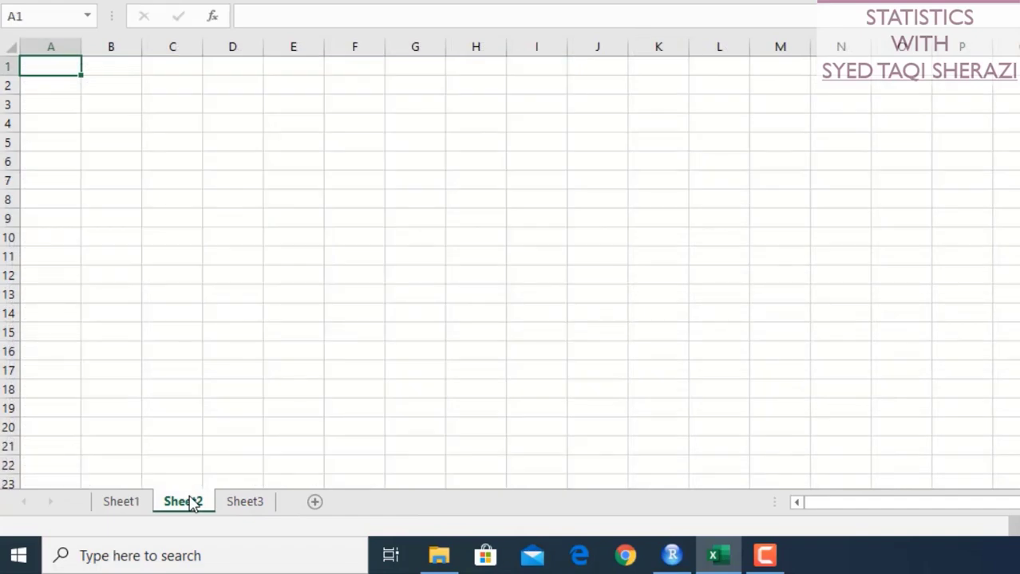
key("ctrl+v")
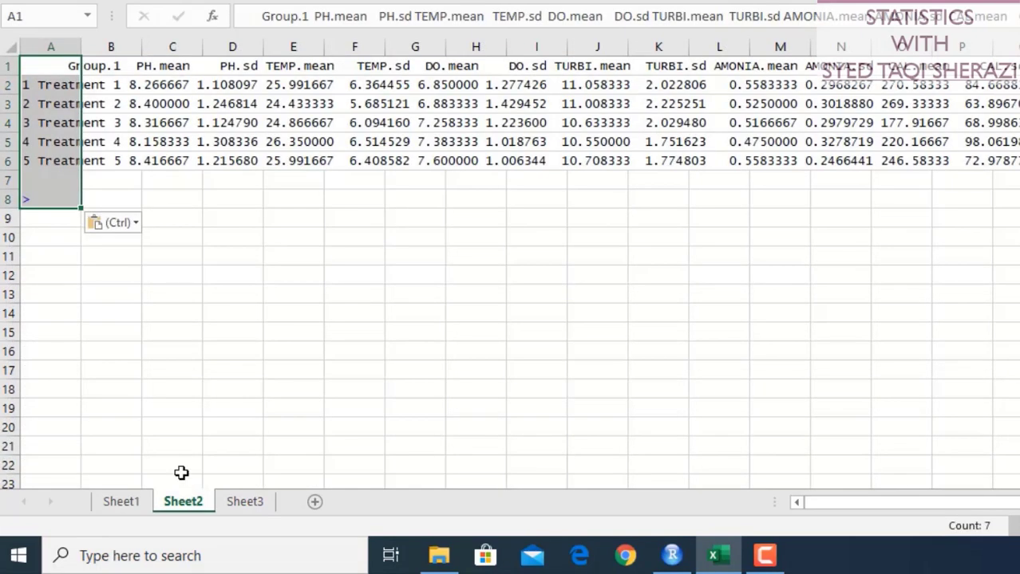
key("Escape")
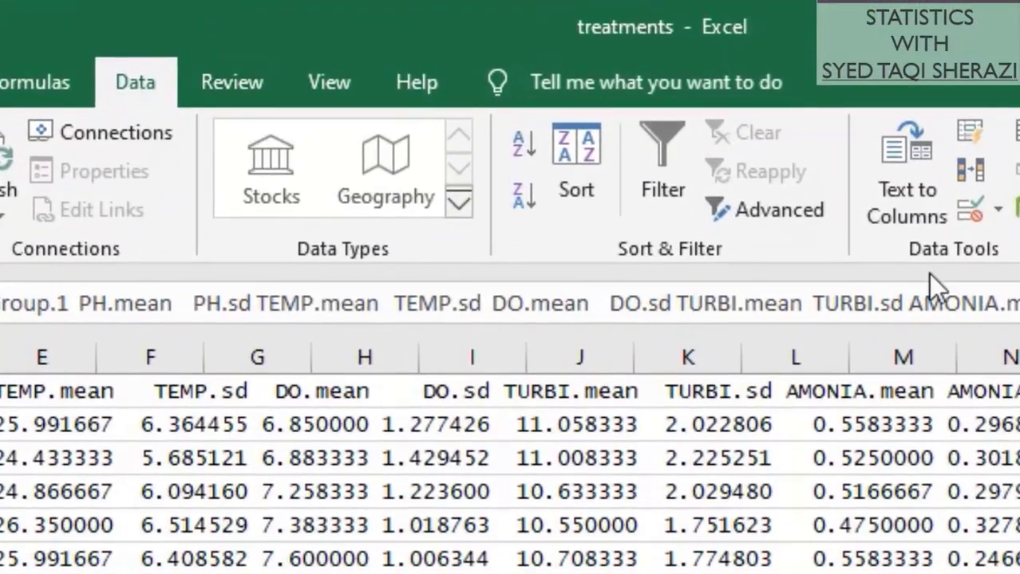
Step: Start a fixed-width Text to Columns conversion and remove the break lines between mean and sd for PH, TEMP and DO
left_click(902, 186)
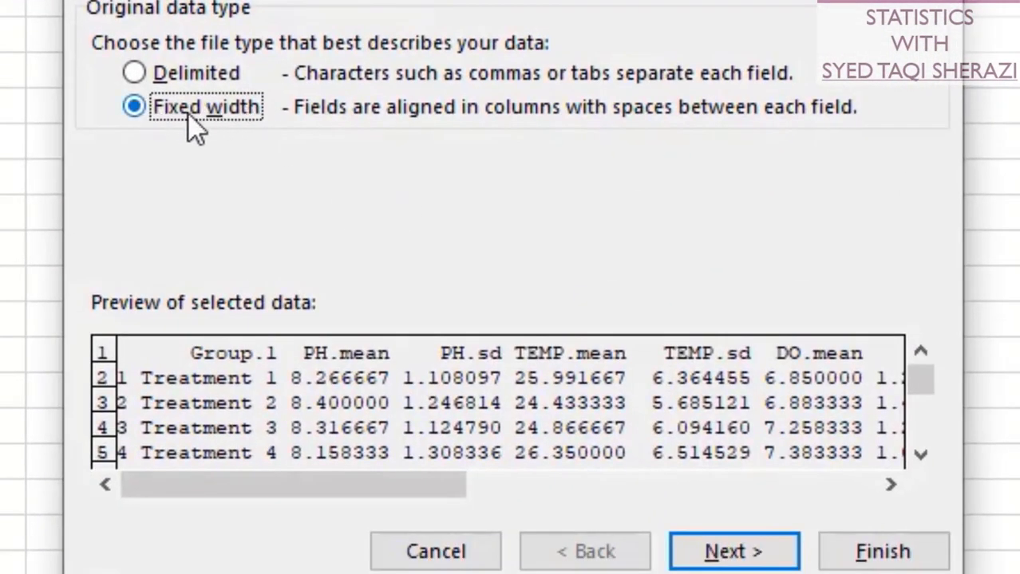
left_click(766, 554)
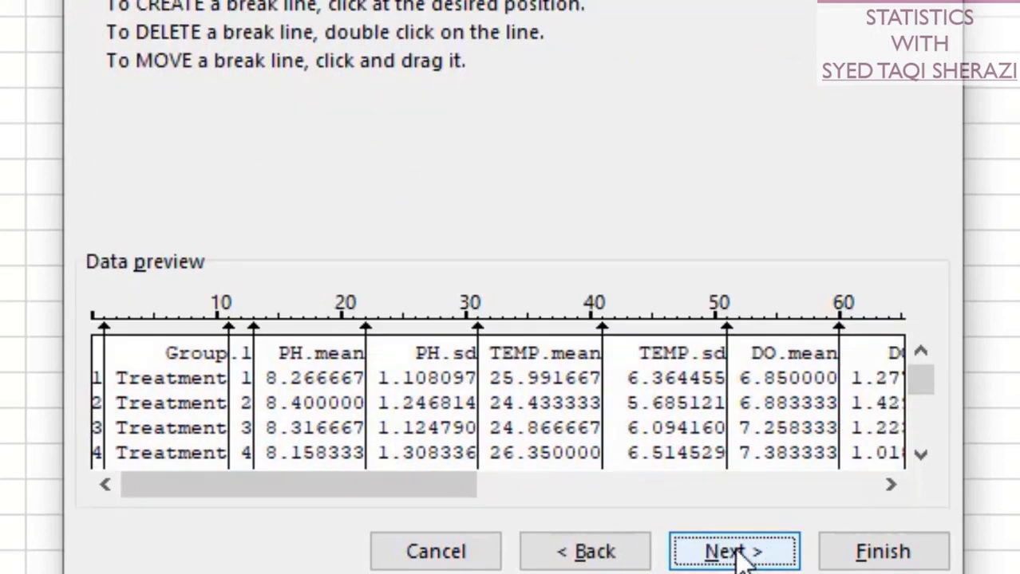
double_click(364, 456)
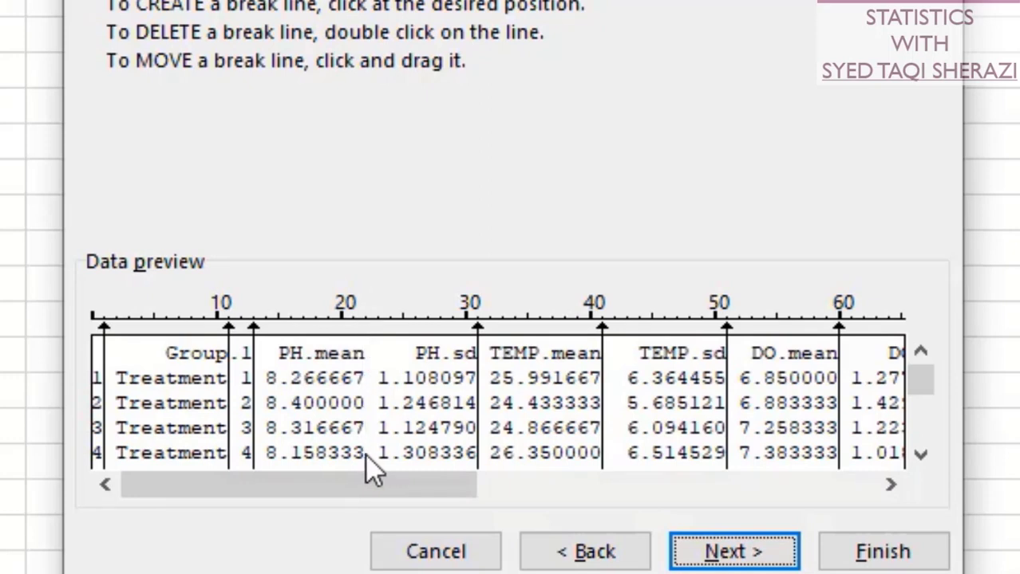
double_click(602, 463)
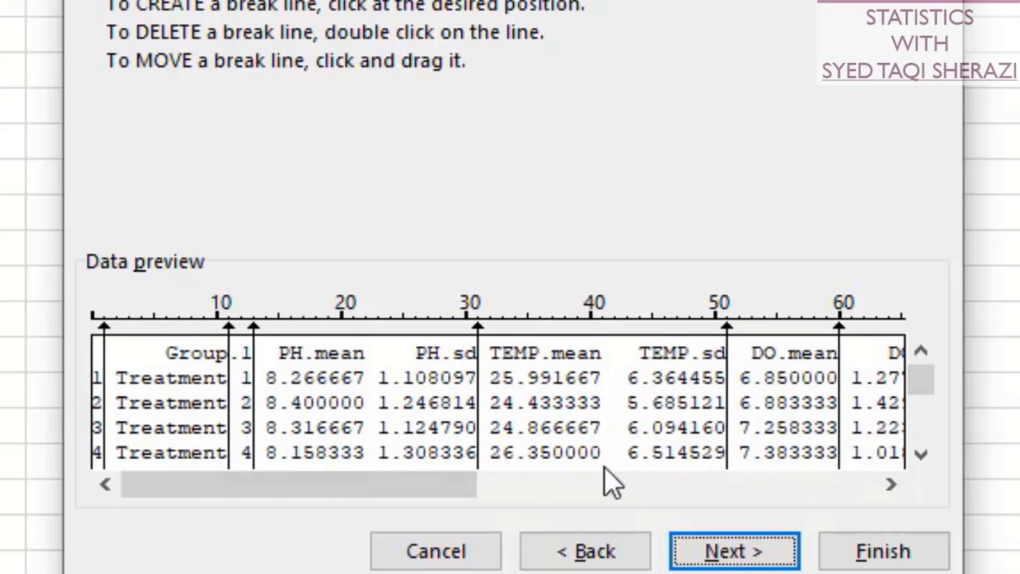
double_click(837, 451)
Step: Remove the break lines between mean and sd for TURBI, AMONIA and CAL, and finish the Text to Columns conversion
left_click_drag(427, 478, 670, 476)
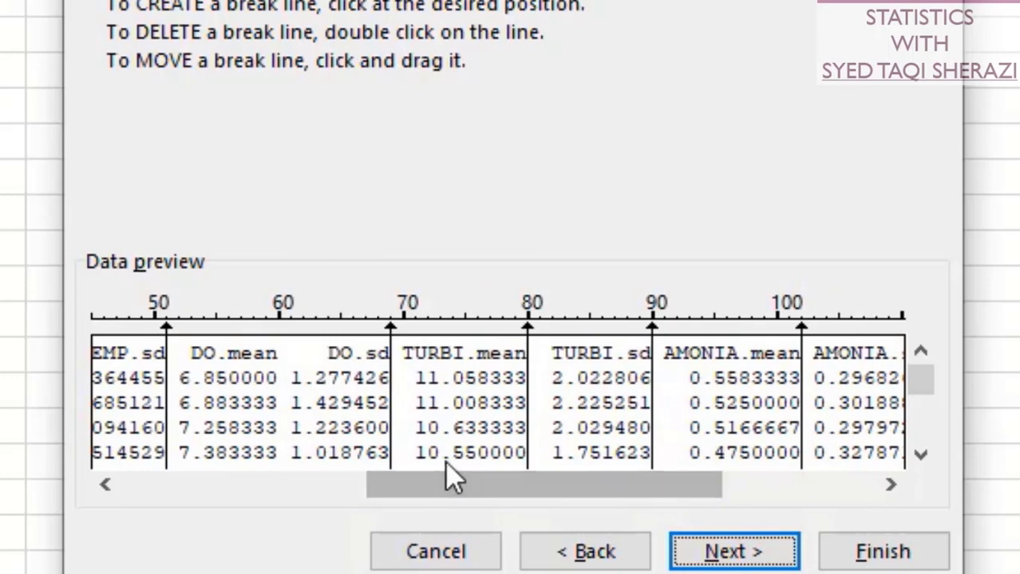
double_click(527, 445)
left_click_drag(576, 481, 692, 491)
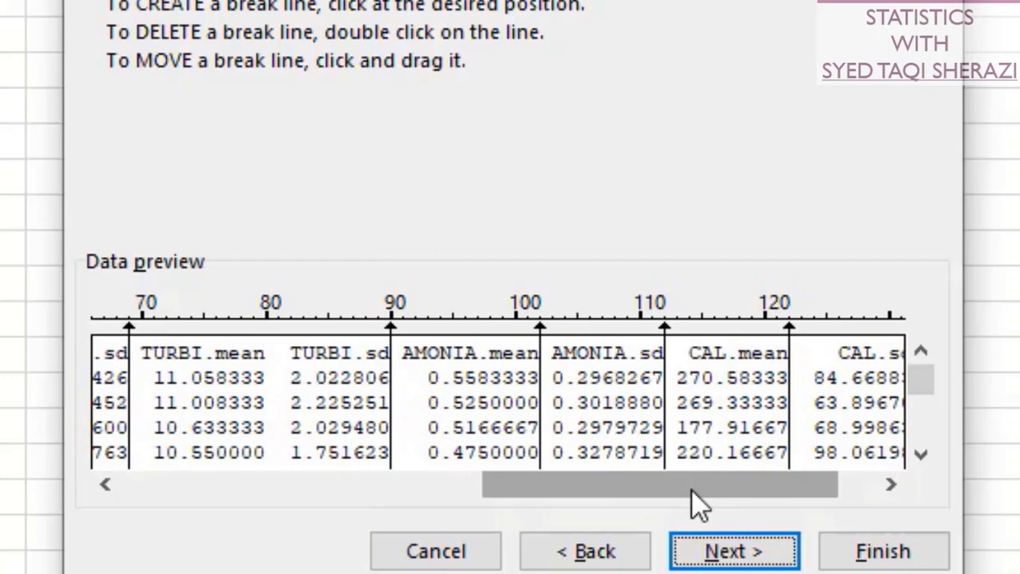
double_click(542, 459)
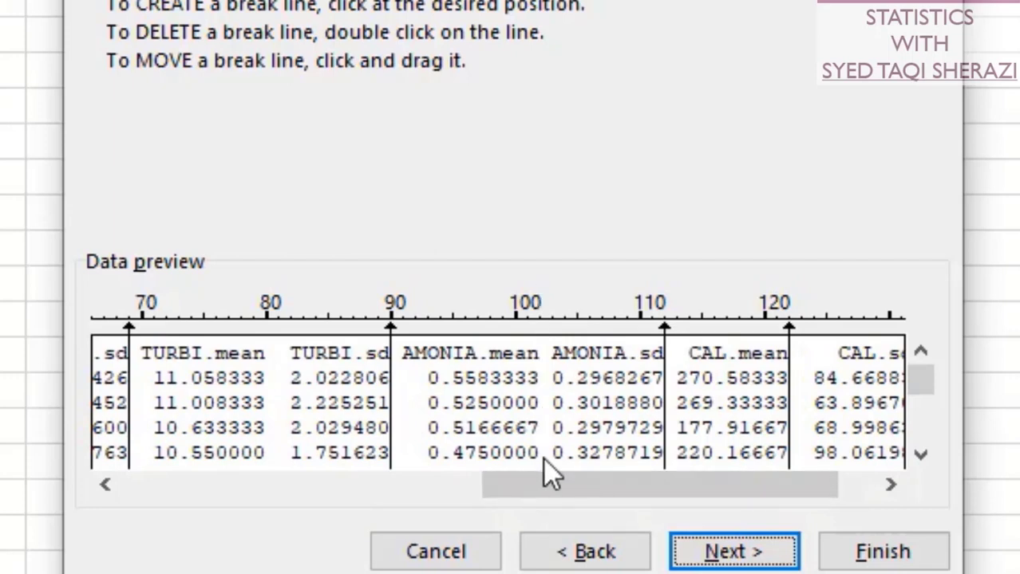
double_click(789, 438)
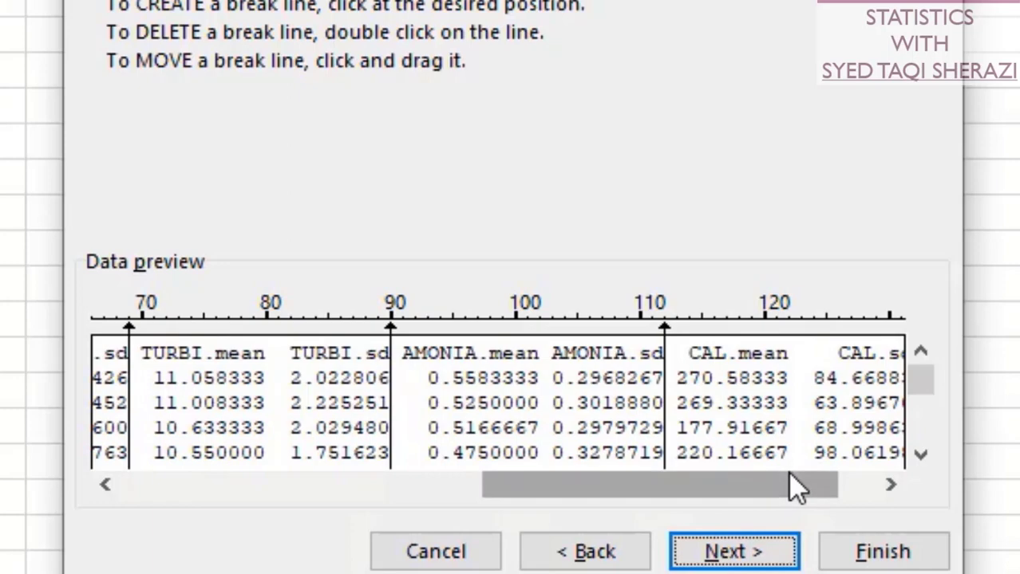
left_click_drag(797, 482, 921, 505)
key("Return")
left_click(881, 552)
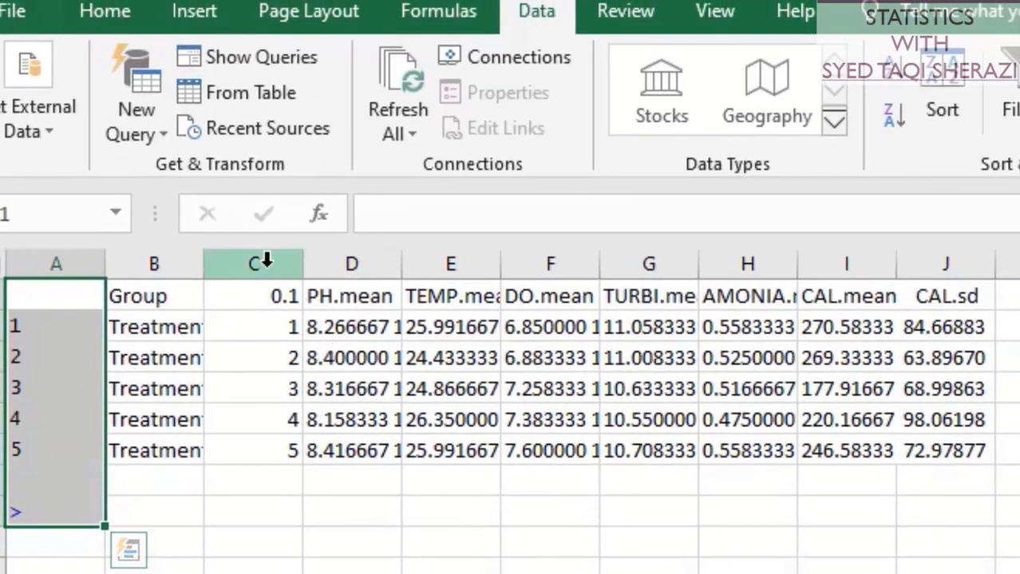
Step: Auto-fit the widths of the combined mean and sd columns from D onward to their contents
double_click(401, 265)
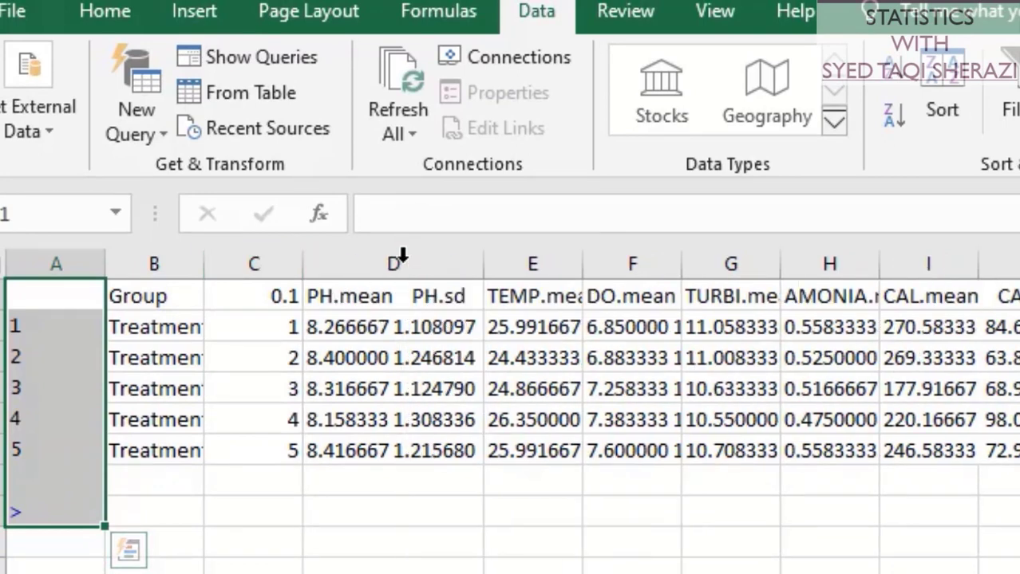
double_click(583, 264)
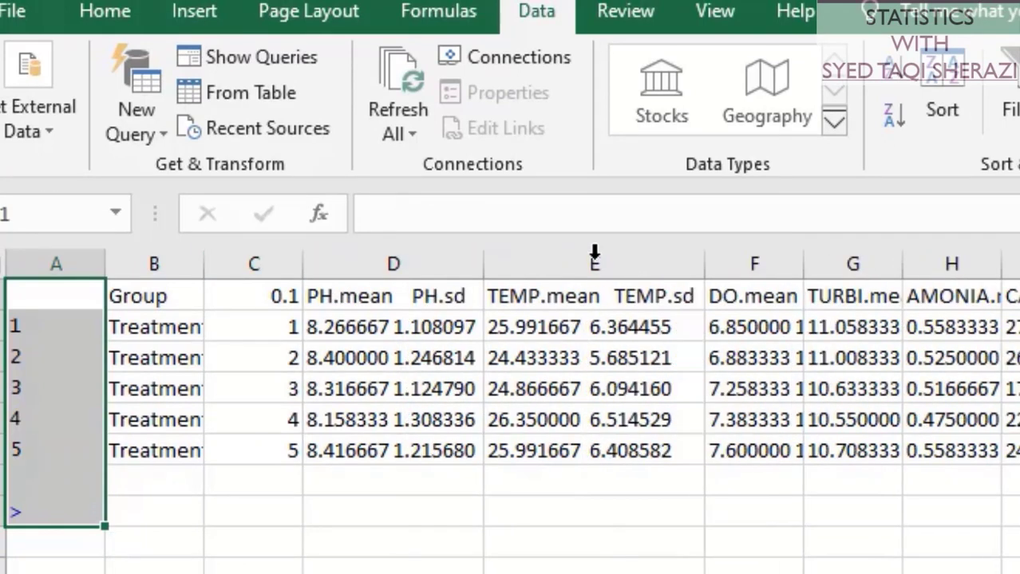
double_click(804, 256)
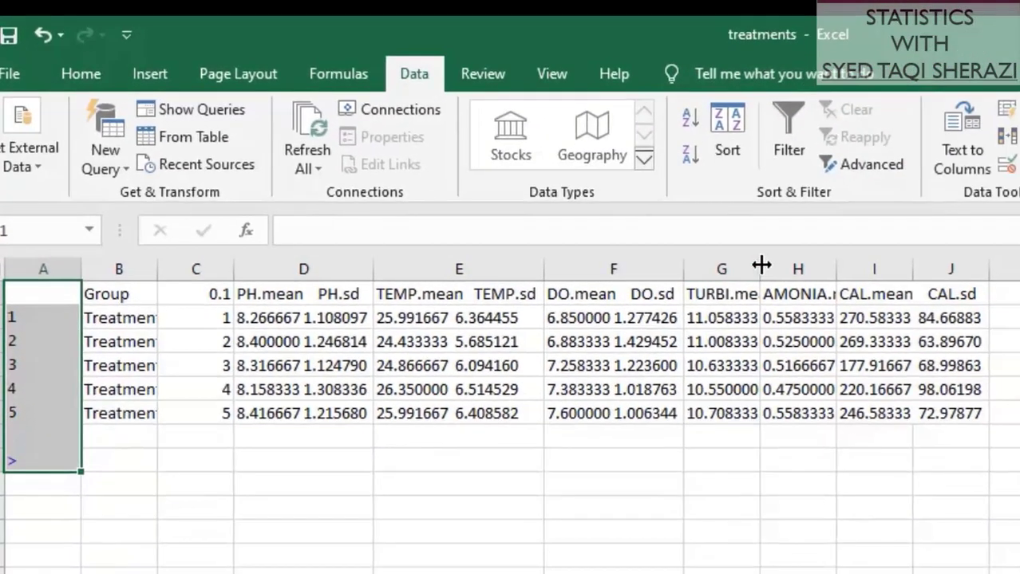
double_click(945, 260)
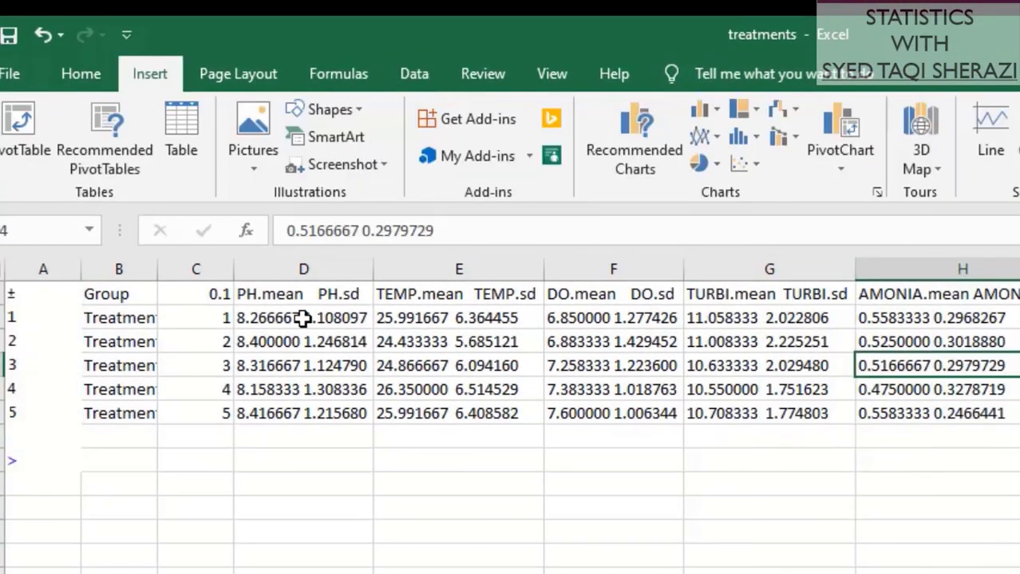
Step: Insert a plus-minus sign (±) between the PH mean and sd values of Treatment 1 in cell D2
double_click(303, 318)
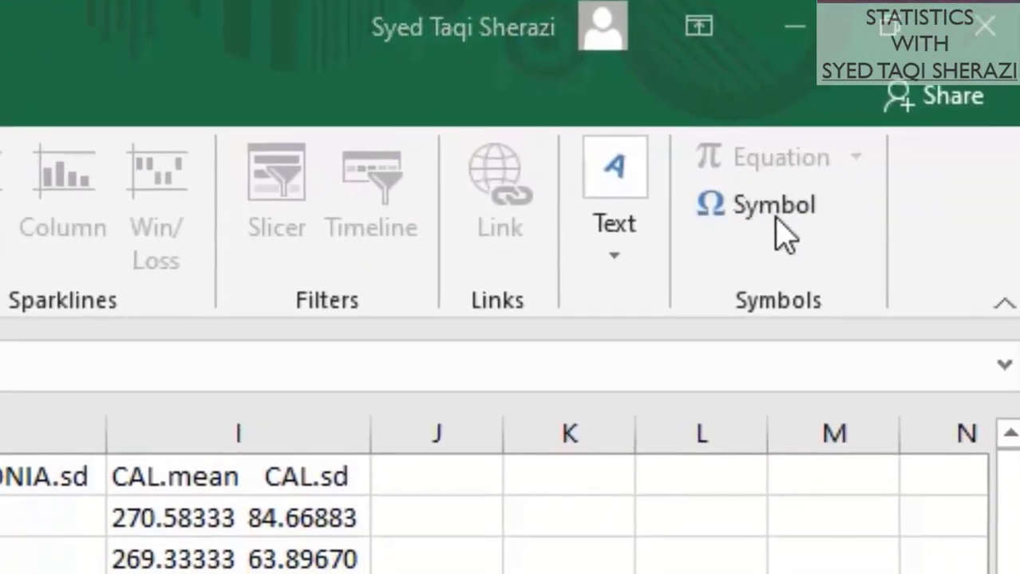
left_click(776, 223)
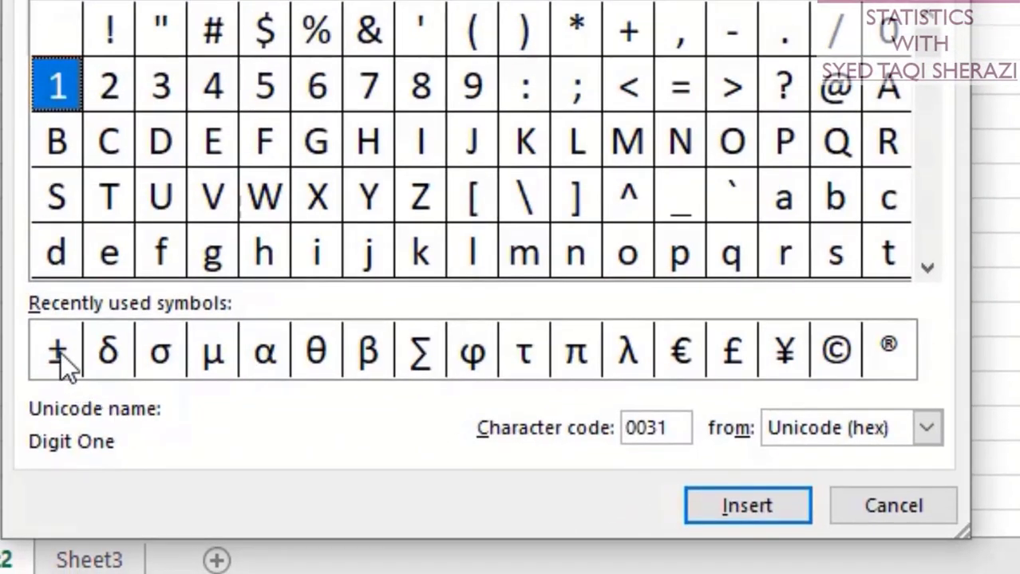
left_click(59, 351)
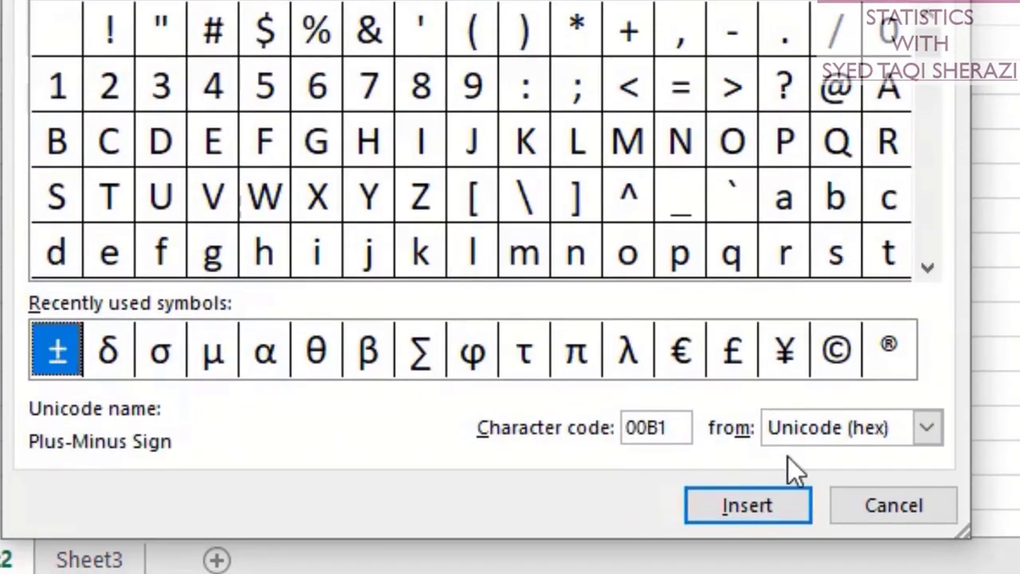
left_click(784, 505)
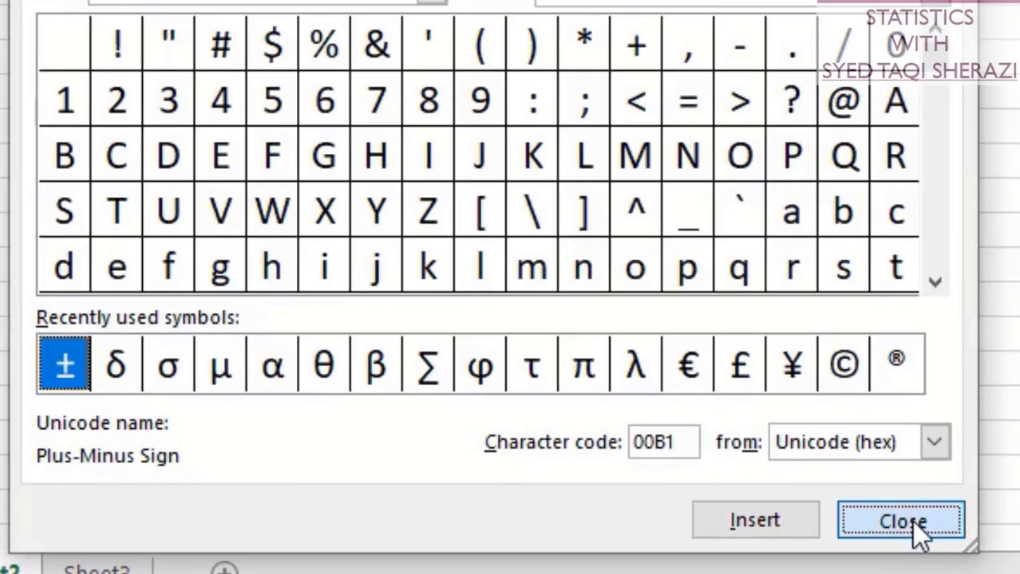
Step: Commit the plus-minus entry in D2 and auto-fit the widths of columns D and E to their contents
left_click(901, 509)
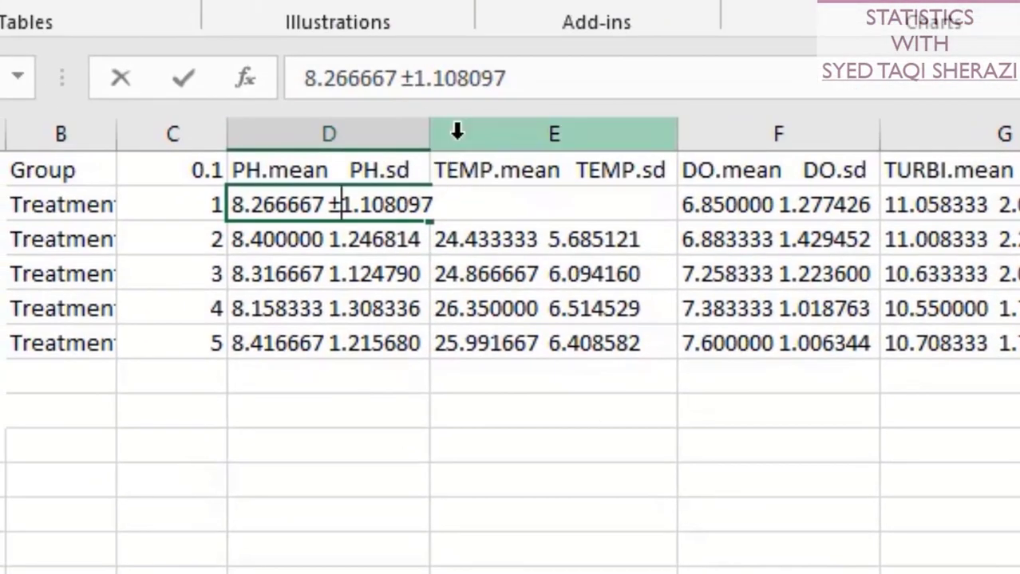
left_click_drag(428, 130, 526, 130)
double_click(430, 132)
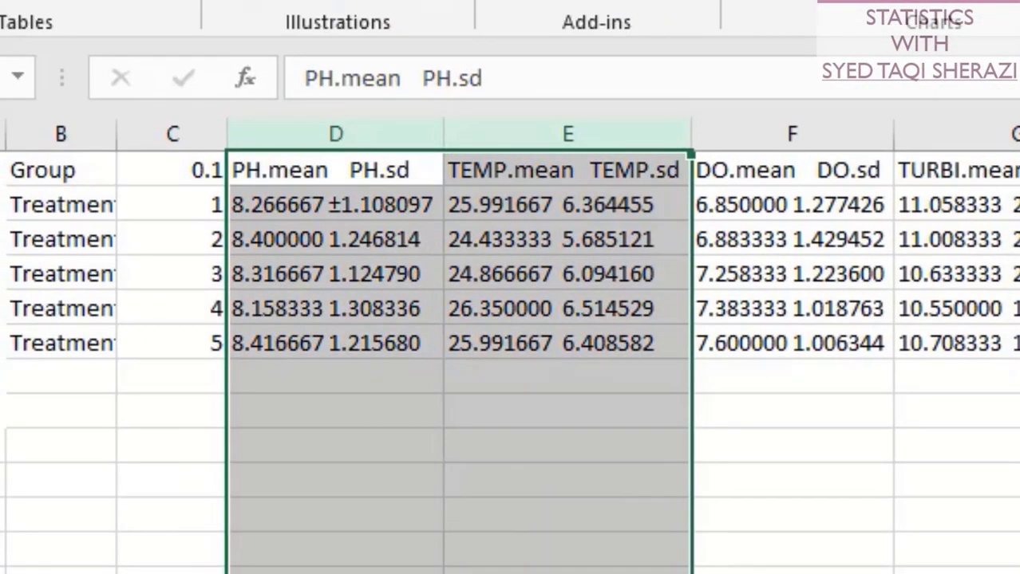
left_click(702, 431)
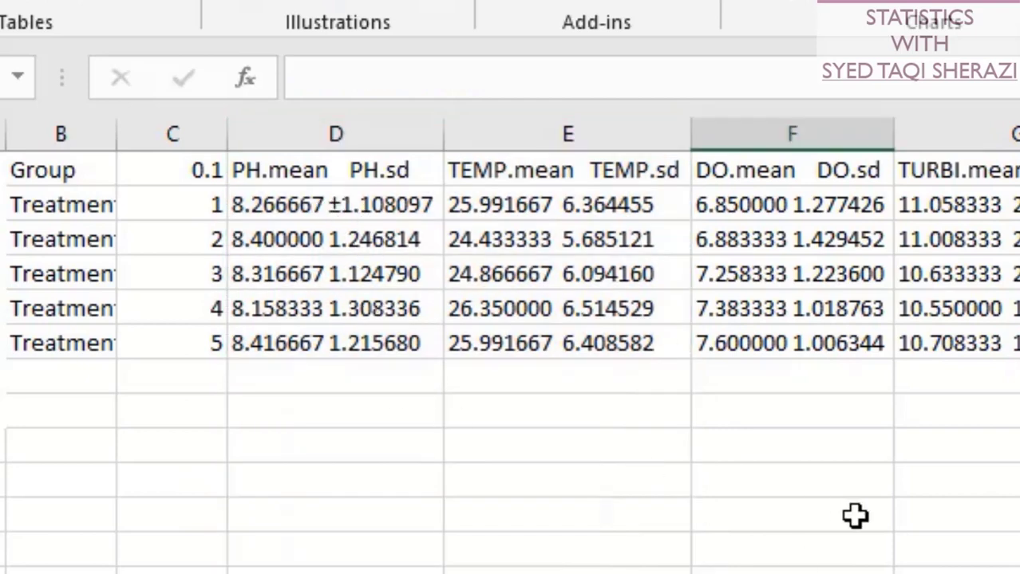
Step: Delete the treatment-number column C and column A before the Group column
left_click(173, 120)
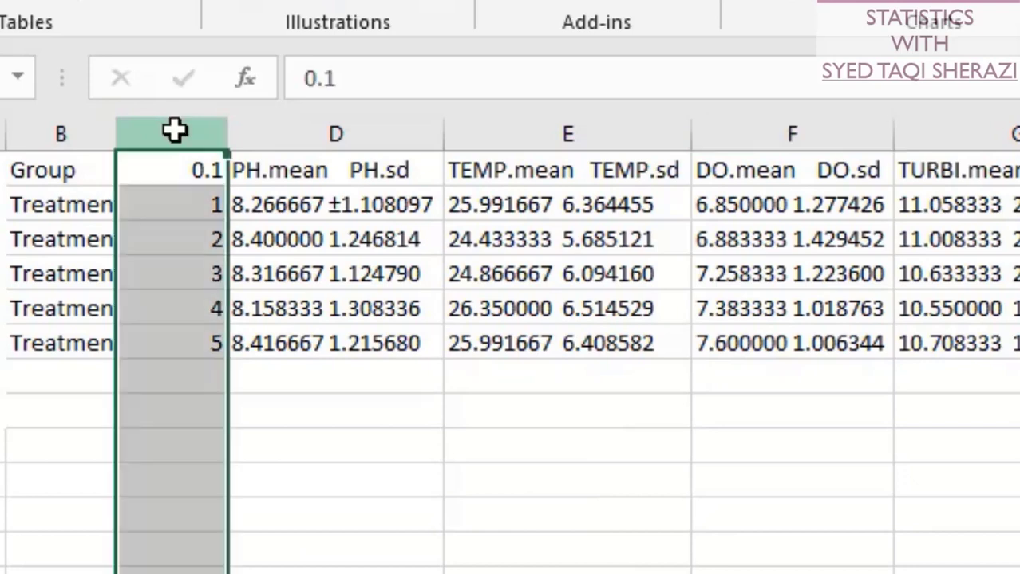
right_click(174, 130)
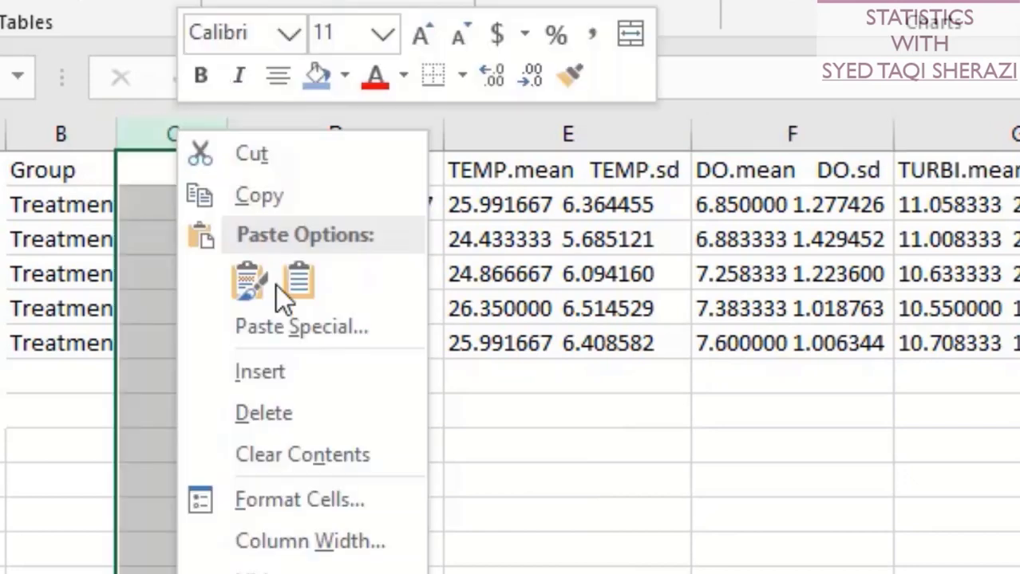
left_click(287, 413)
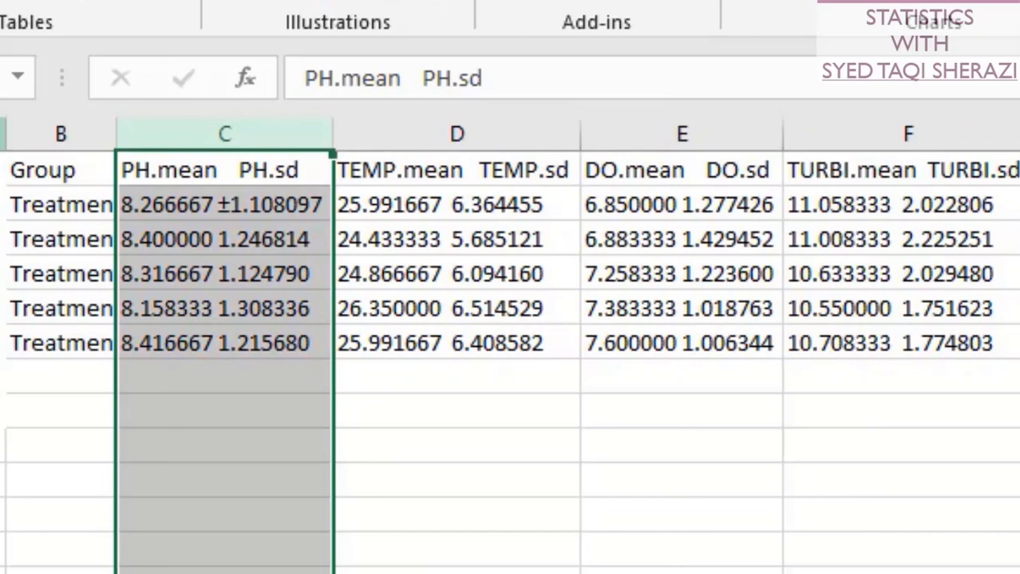
left_click(3, 134)
right_click(3, 134)
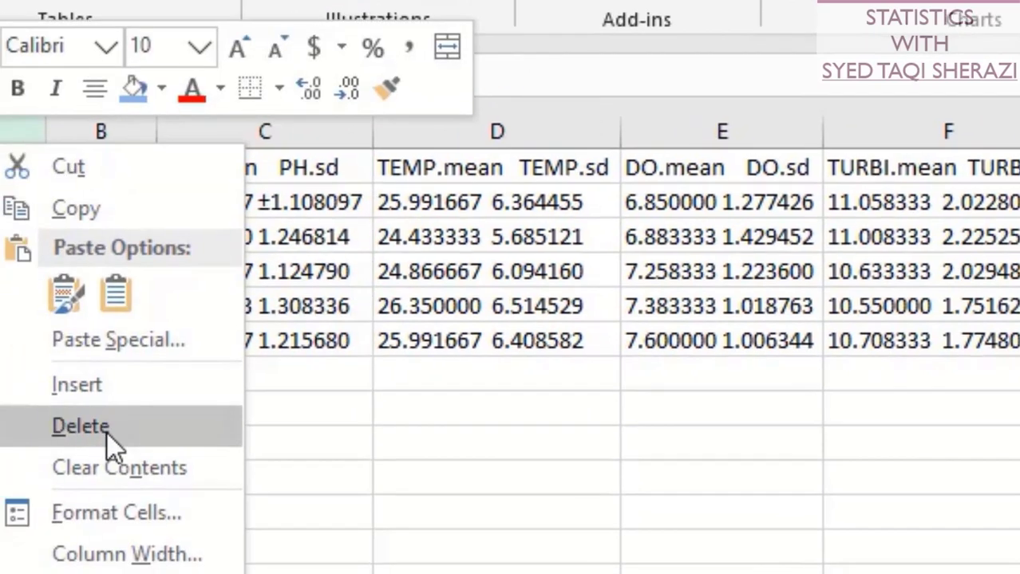
left_click(106, 428)
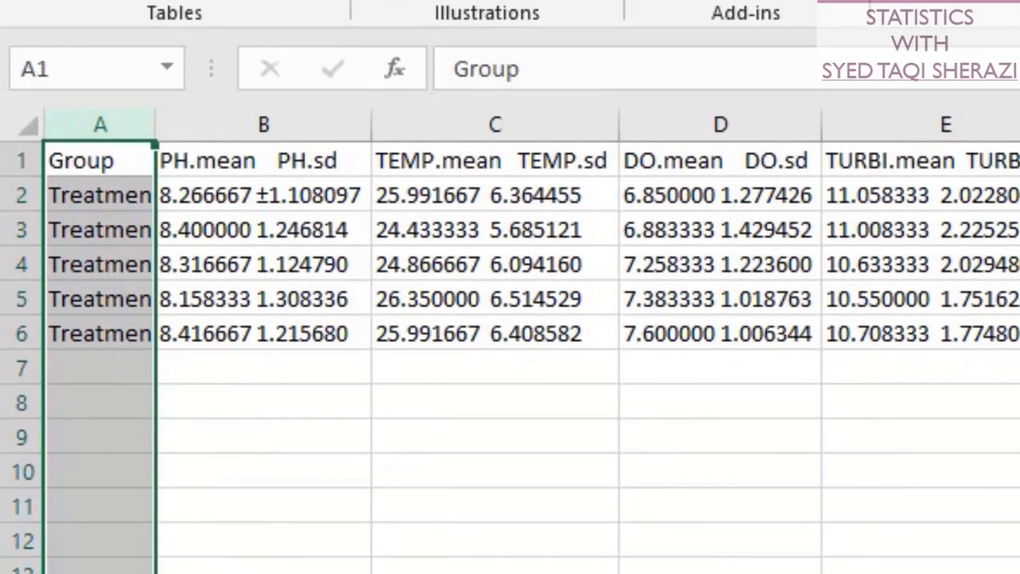
left_click(714, 573)
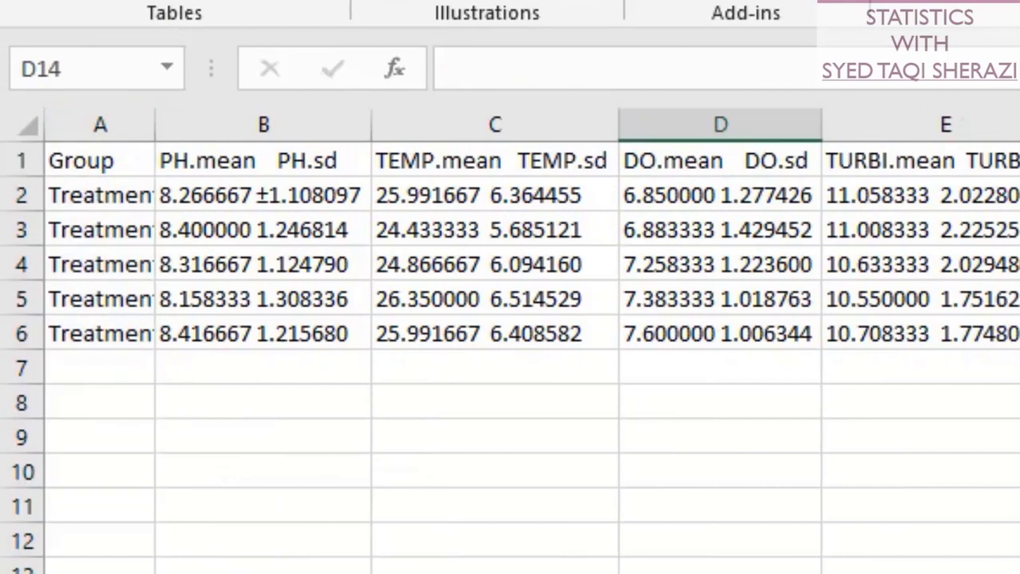